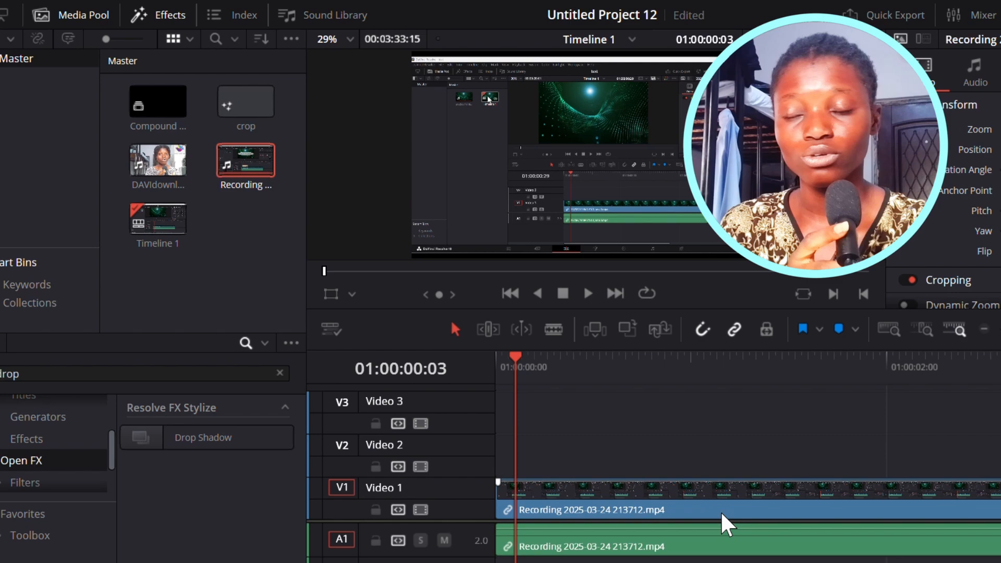
- Add the DAVIdownloadexport clip from the media pool to Video 2 above the screen recording
{"action": "left_click", "coordinate": [158, 166]}
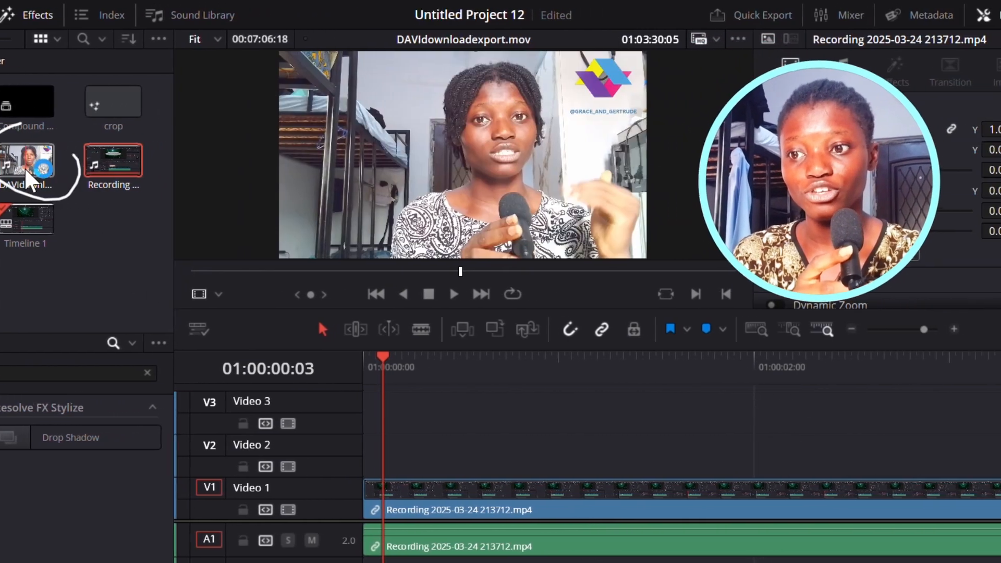
{"action": "left_click_drag", "start_coordinate": [26, 175], "coordinate": [414, 437]}
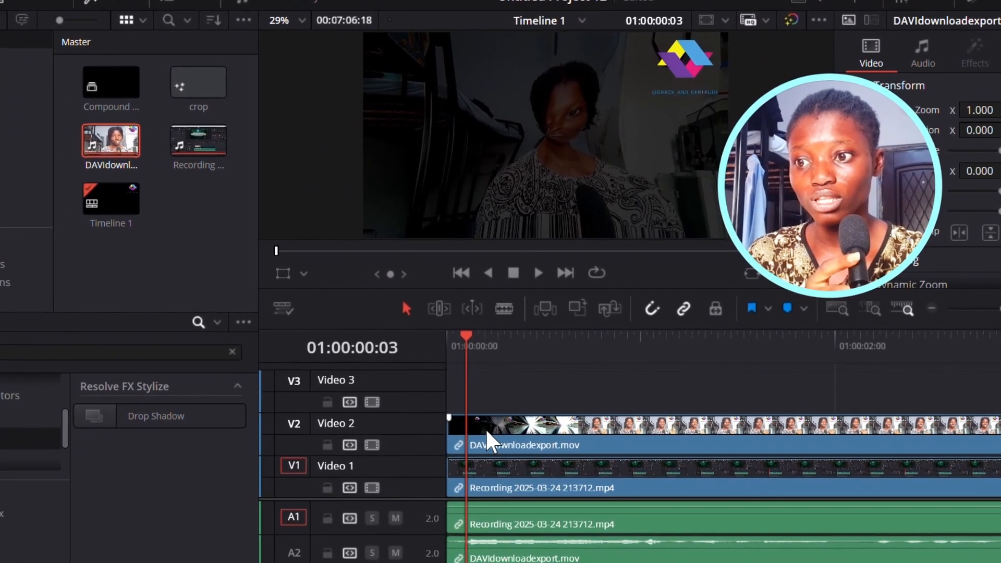
{"action": "key", "text": "b"}
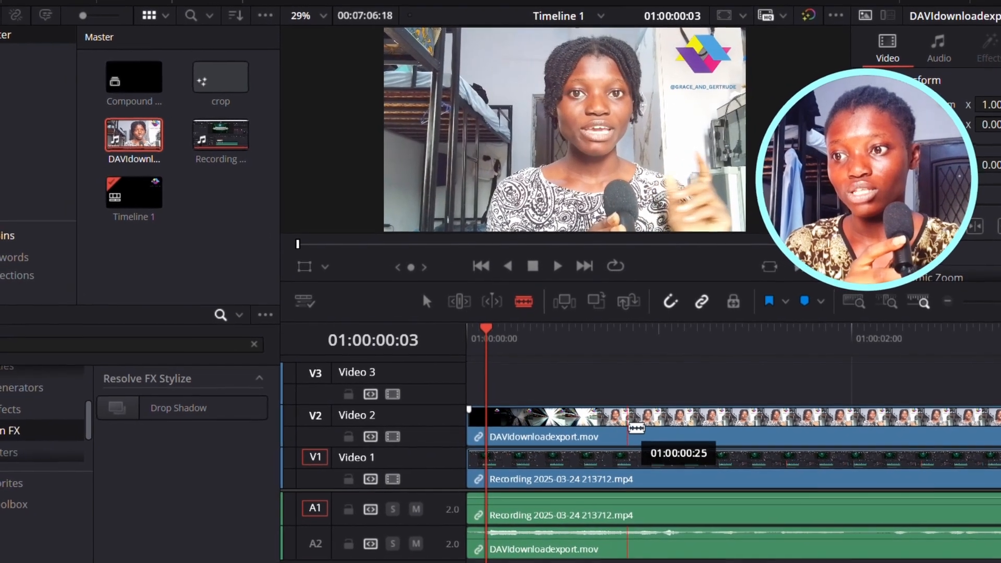
- Cut off the opening section of the DAVIdownloadexport clip, delete it, and slide the remaining clip left
{"action": "left_click", "coordinate": [617, 431]}
{"action": "key", "text": "a"}
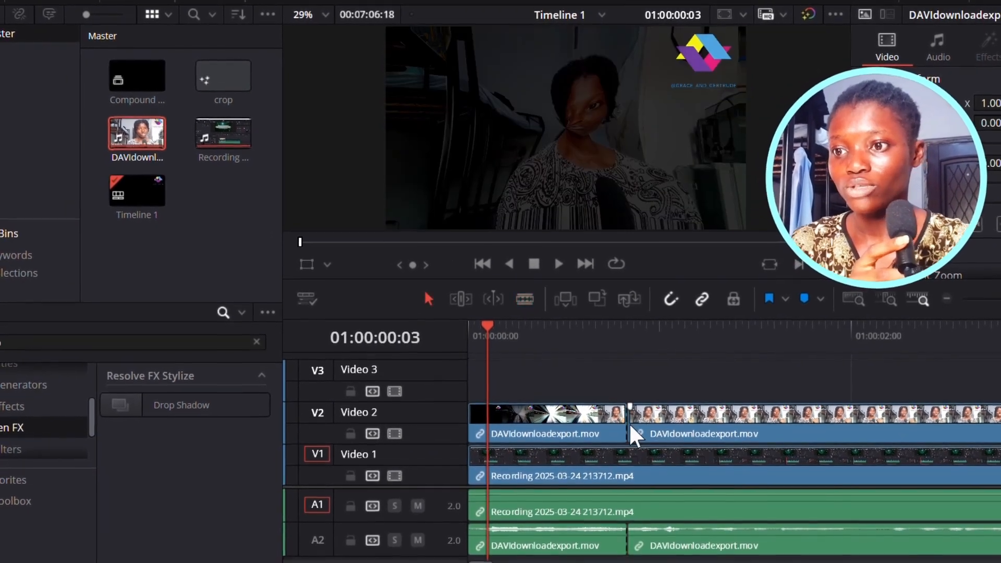
{"action": "left_click", "coordinate": [588, 427]}
{"action": "key", "text": "BackSpace"}
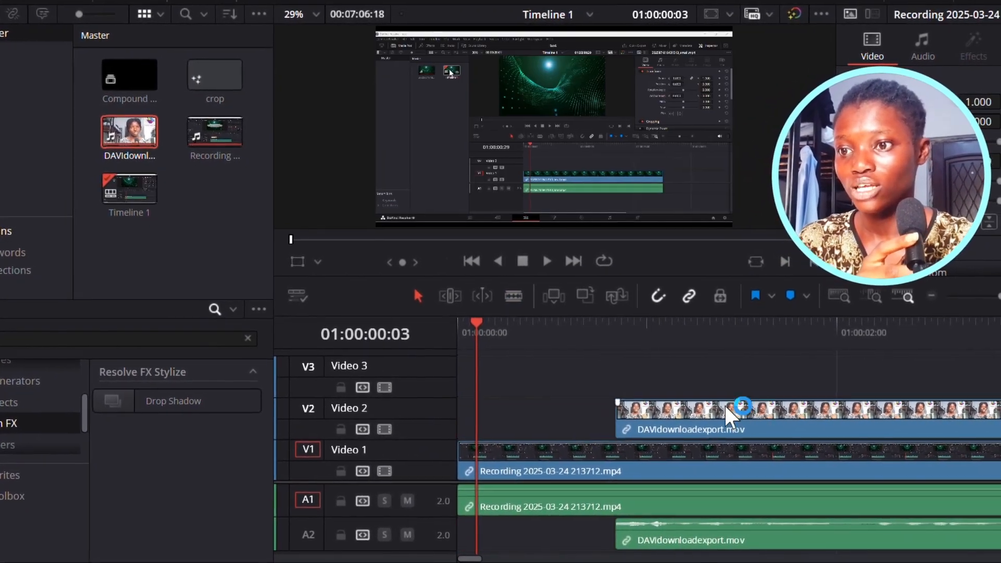
{"action": "left_click_drag", "start_coordinate": [759, 409], "coordinate": [651, 417]}
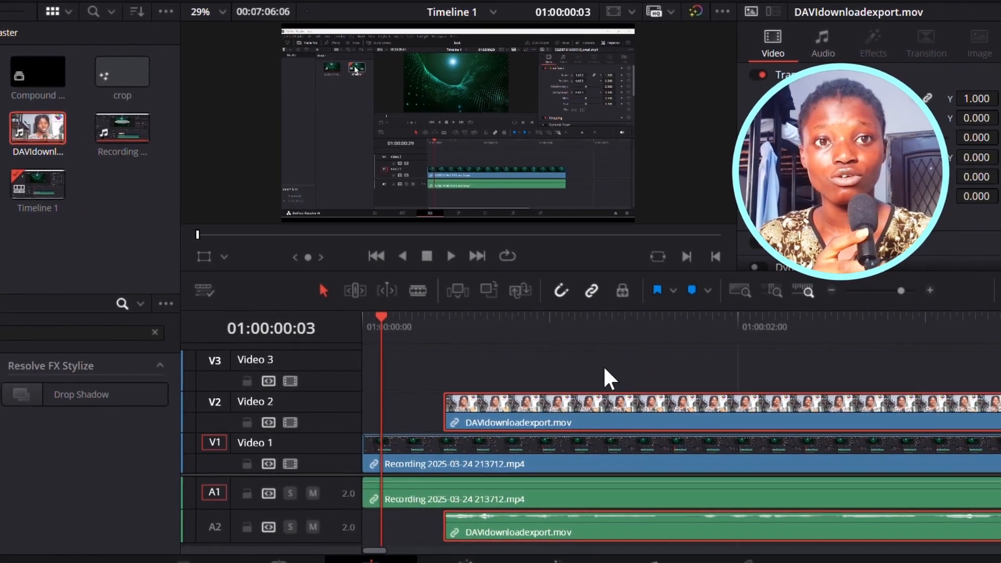
- Select the clips on the timeline and auto-align them, synchronizing by Timecode
{"action": "left_click_drag", "start_coordinate": [620, 375], "coordinate": [514, 530]}
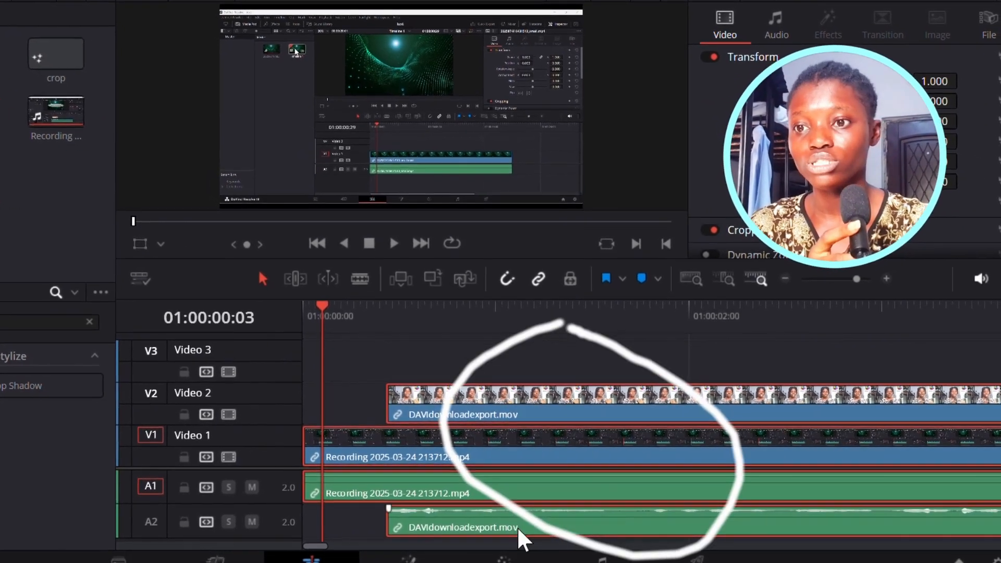
{"action": "left_click", "coordinate": [593, 452]}
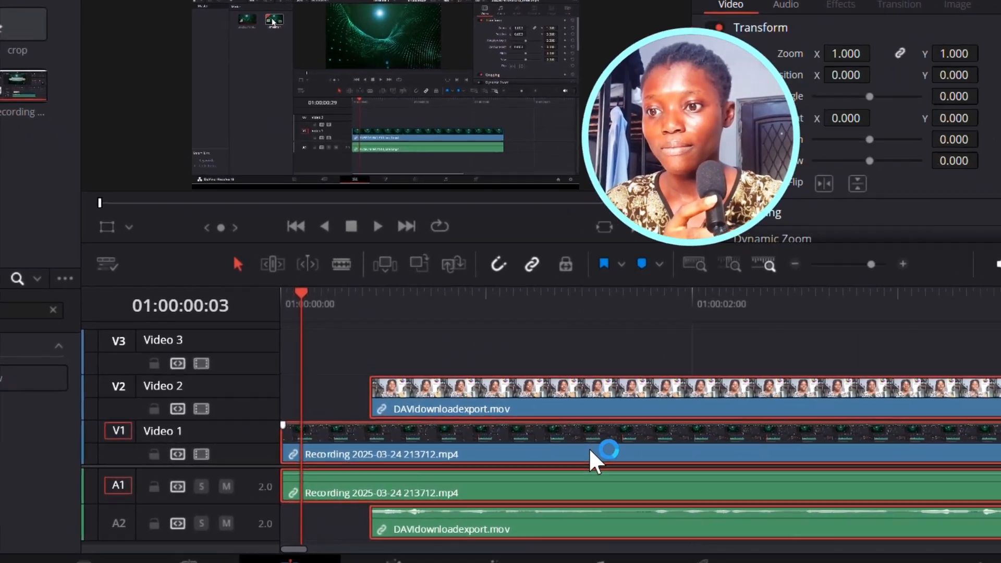
{"action": "right_click", "coordinate": [592, 452]}
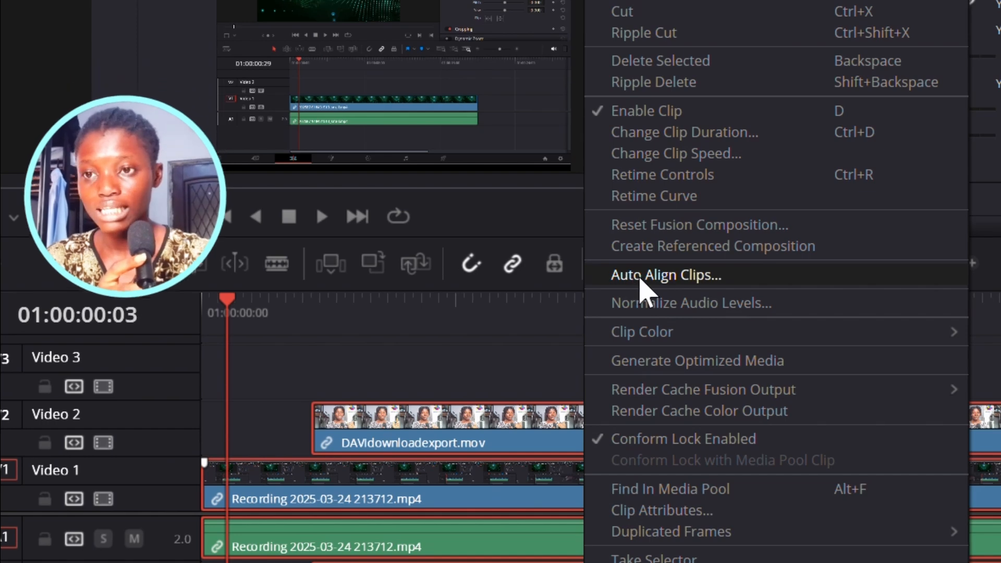
{"action": "left_click", "coordinate": [641, 279]}
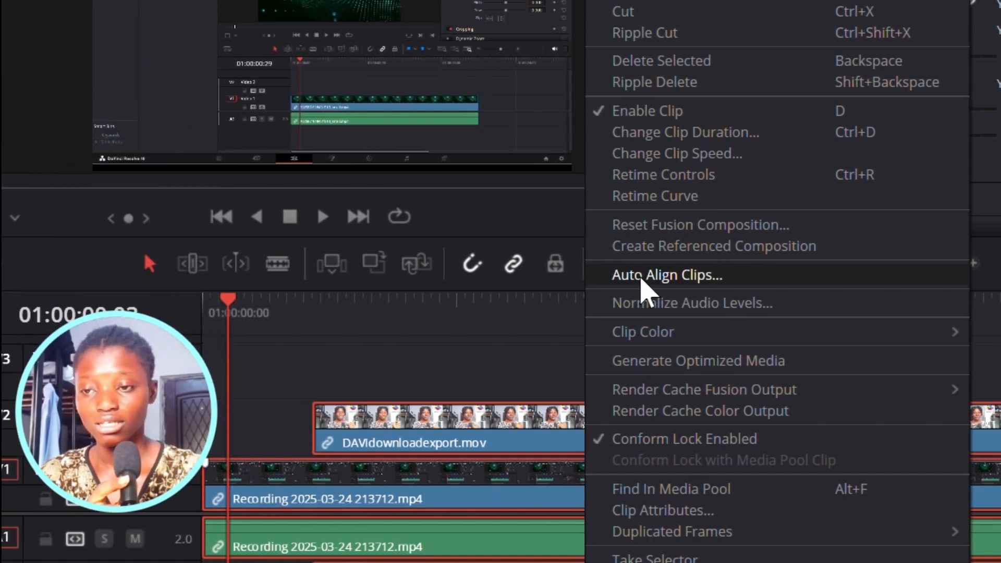
{"action": "left_click", "coordinate": [643, 282]}
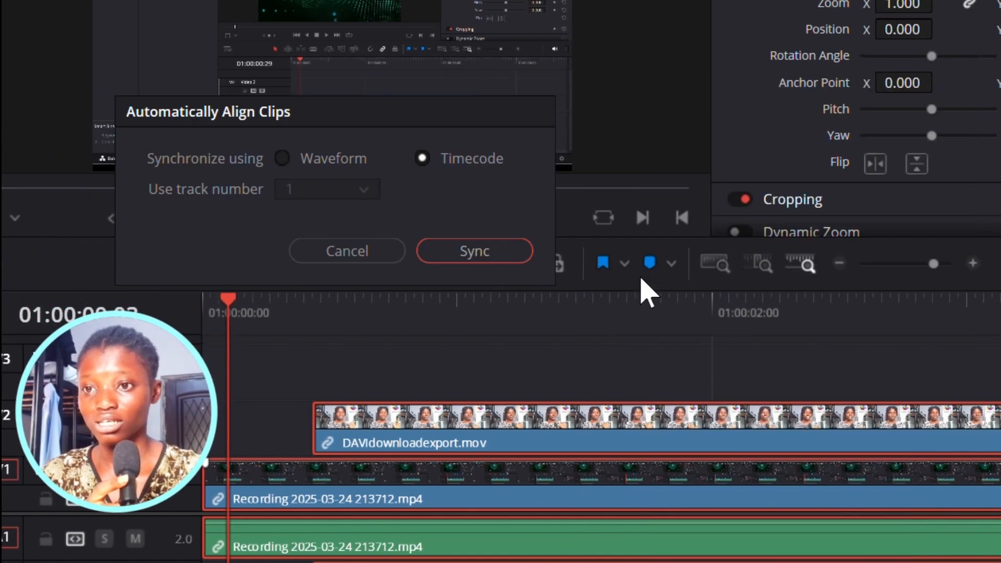
{"action": "left_click", "coordinate": [482, 254]}
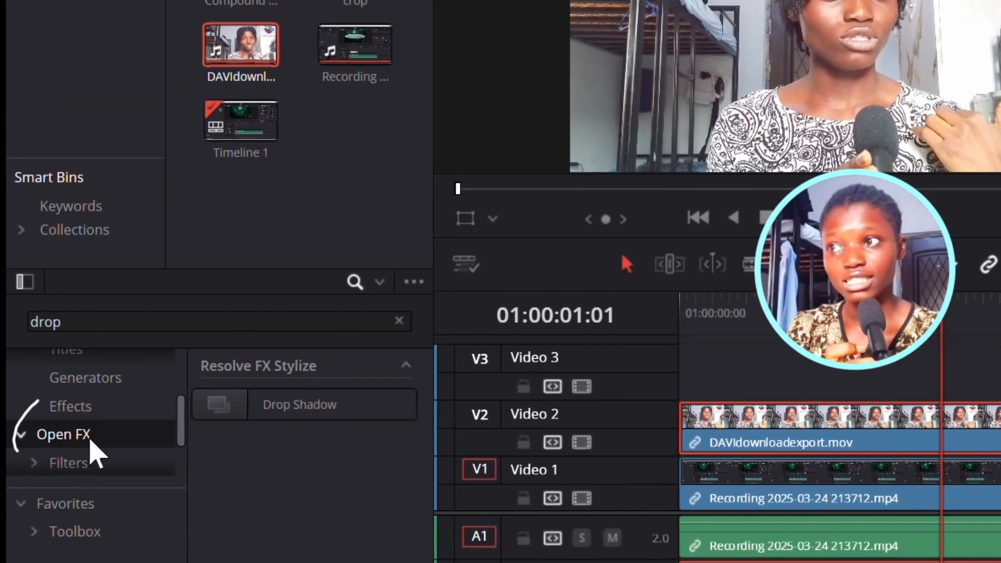
- Search the effects for "tran" and apply the Resolve FX Transform effect to the DAVIdownloadexport clip
{"action": "left_click", "coordinate": [402, 319]}
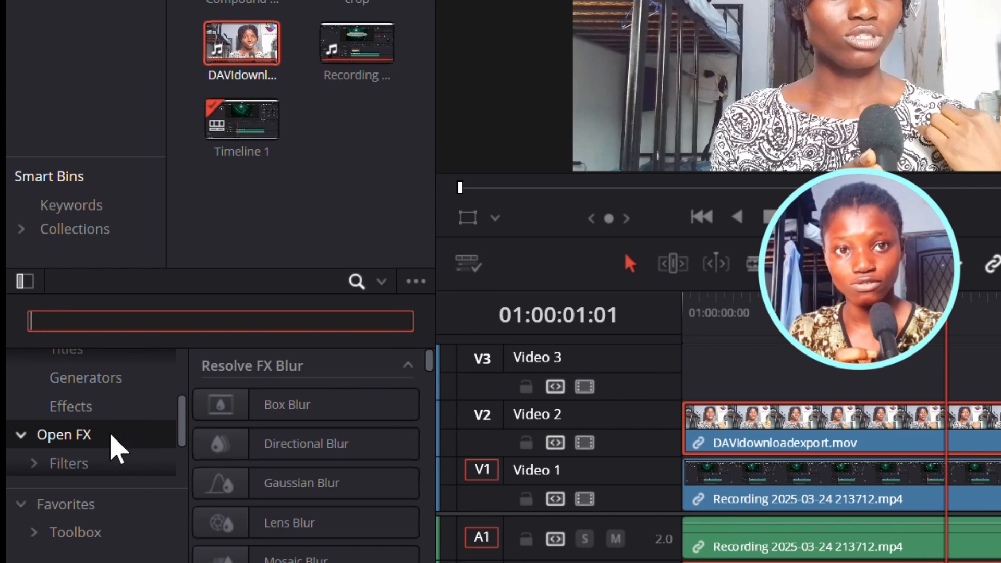
{"action": "type", "text": "tr"}
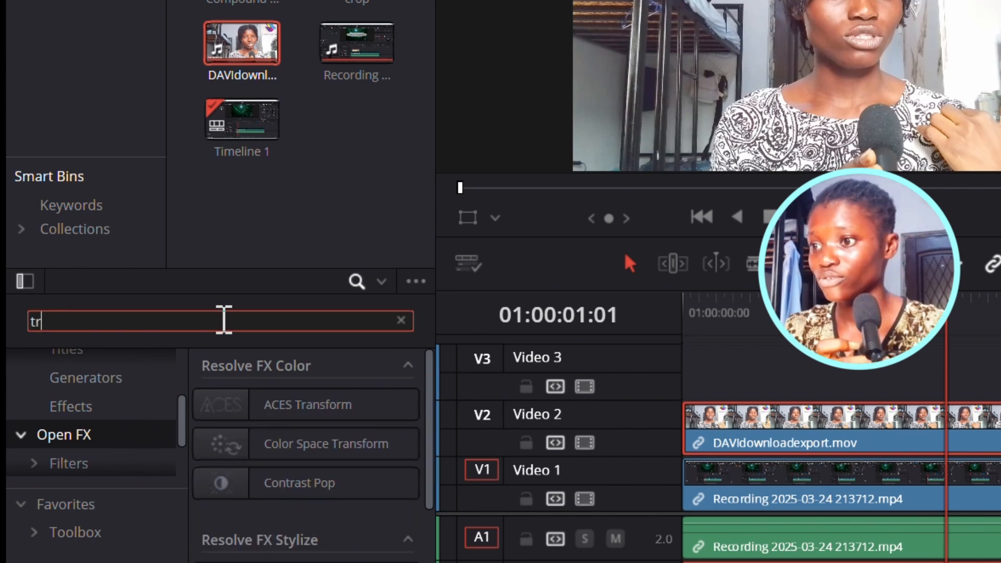
{"action": "type", "text": "an"}
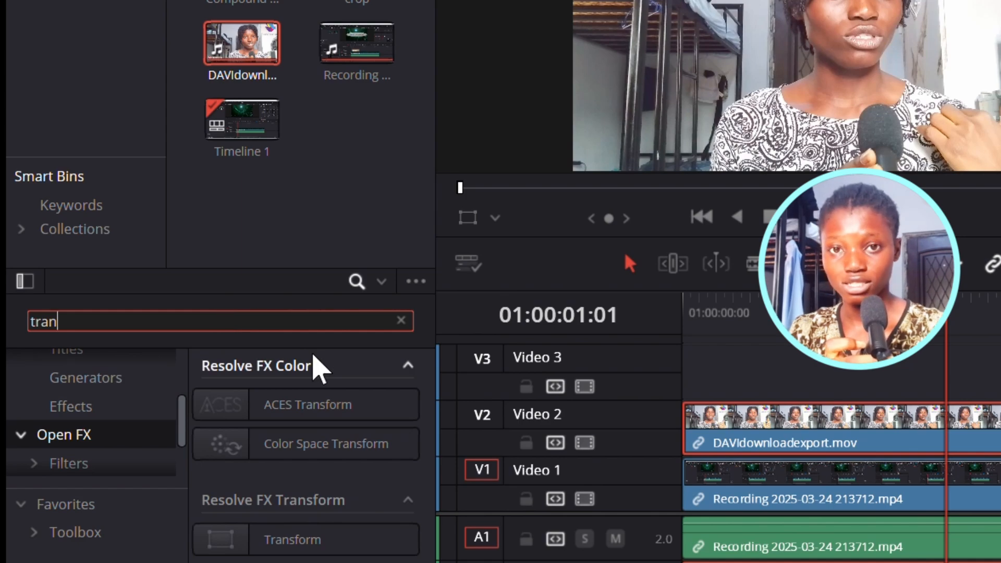
{"action": "left_click_drag", "start_coordinate": [311, 549], "coordinate": [900, 383]}
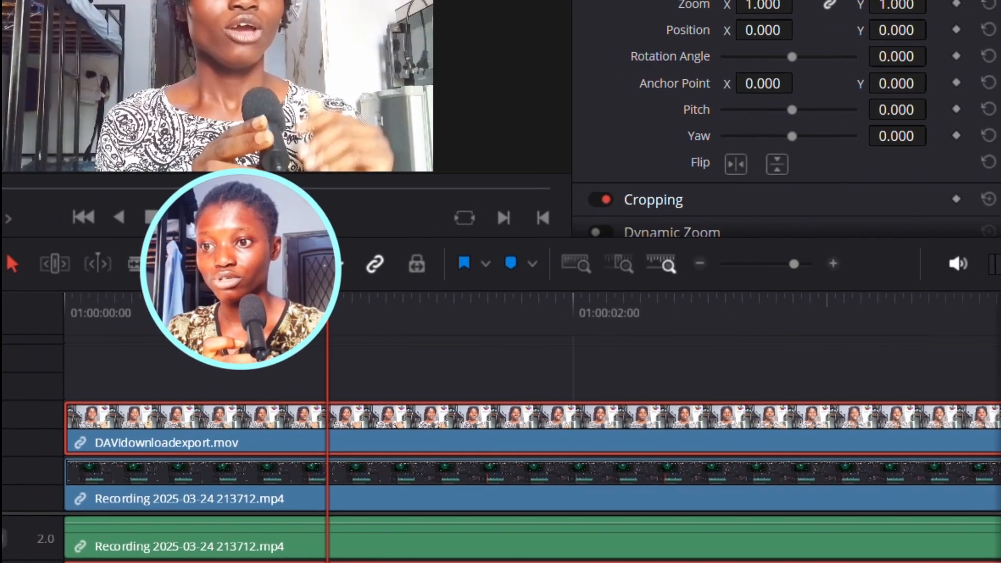
{"action": "left_click_drag", "start_coordinate": [357, 383], "coordinate": [377, 435]}
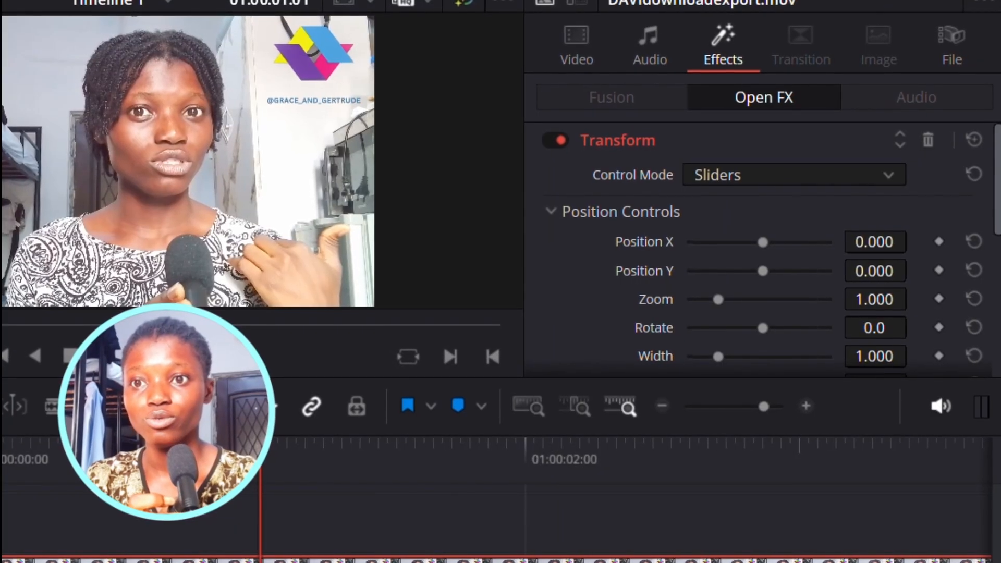
- Expand Image Adjustment in the Transform effect and raise the Edge Rounding value
{"action": "scroll", "coordinate": [762, 234], "scroll_direction": "down", "scroll_amount": 3}
{"action": "scroll", "coordinate": [767, 323], "scroll_direction": "down", "scroll_amount": 5}
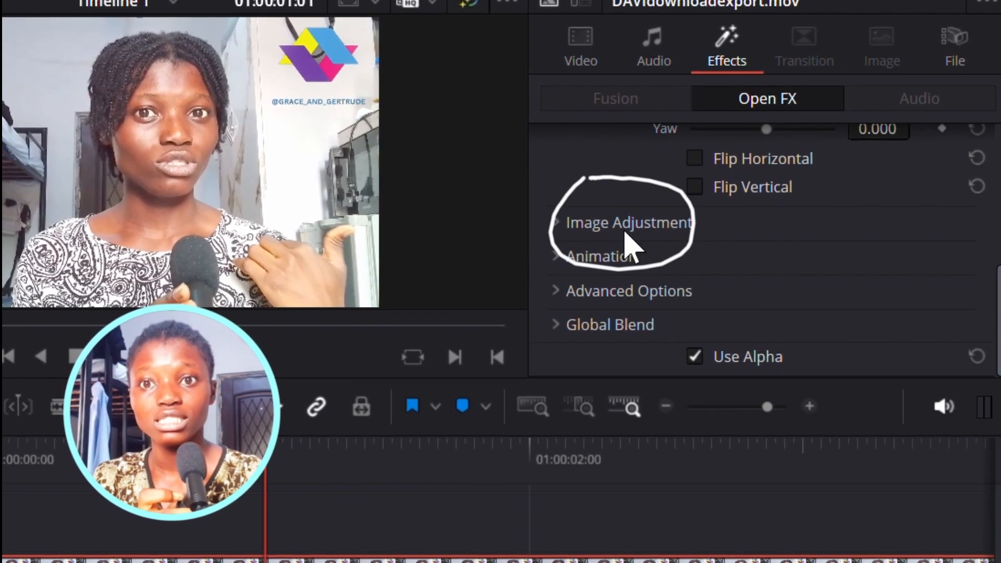
{"action": "scroll", "coordinate": [652, 251], "scroll_direction": "up", "scroll_amount": 3}
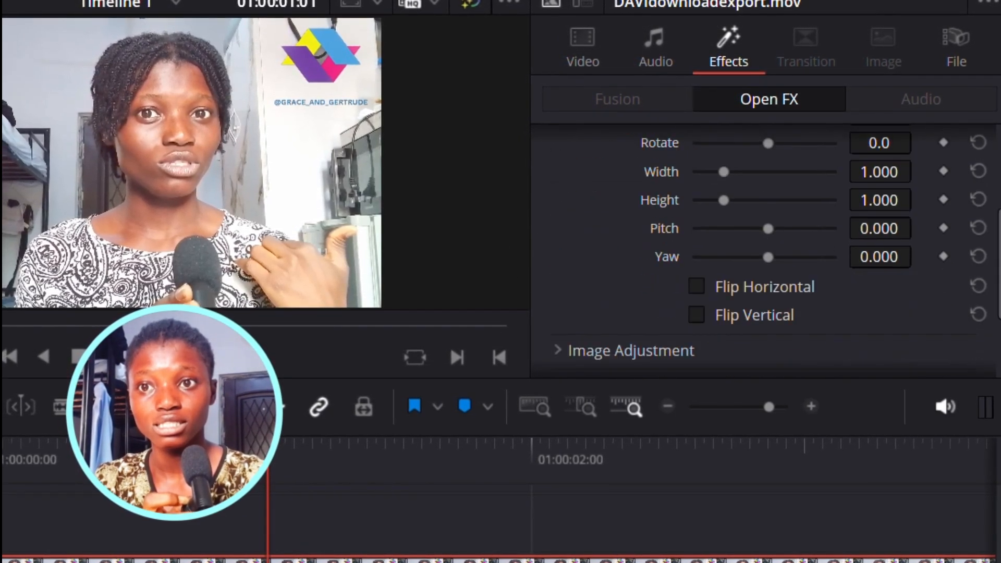
{"action": "scroll", "coordinate": [574, 253], "scroll_direction": "down", "scroll_amount": 3}
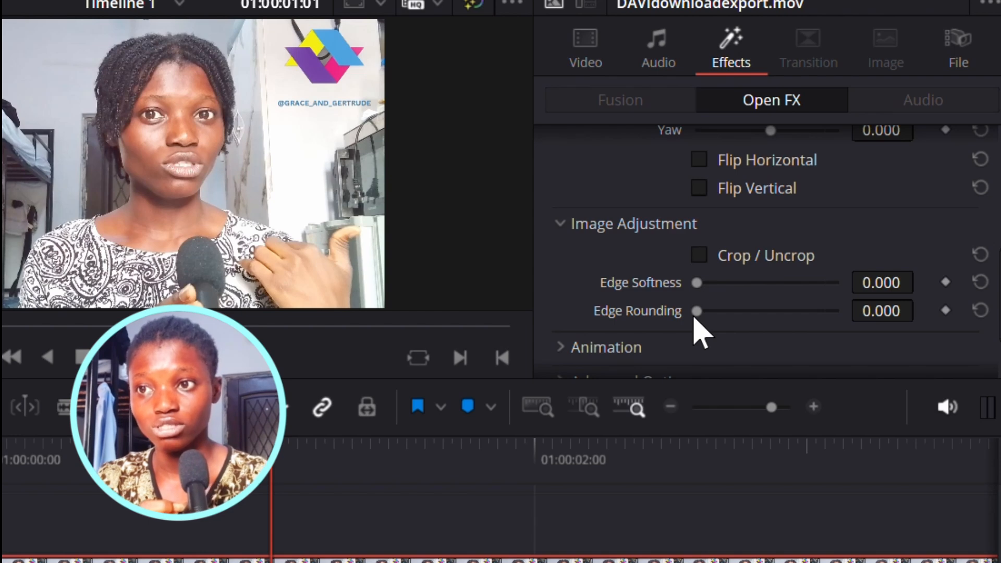
{"action": "left_click_drag", "start_coordinate": [698, 311], "coordinate": [797, 311]}
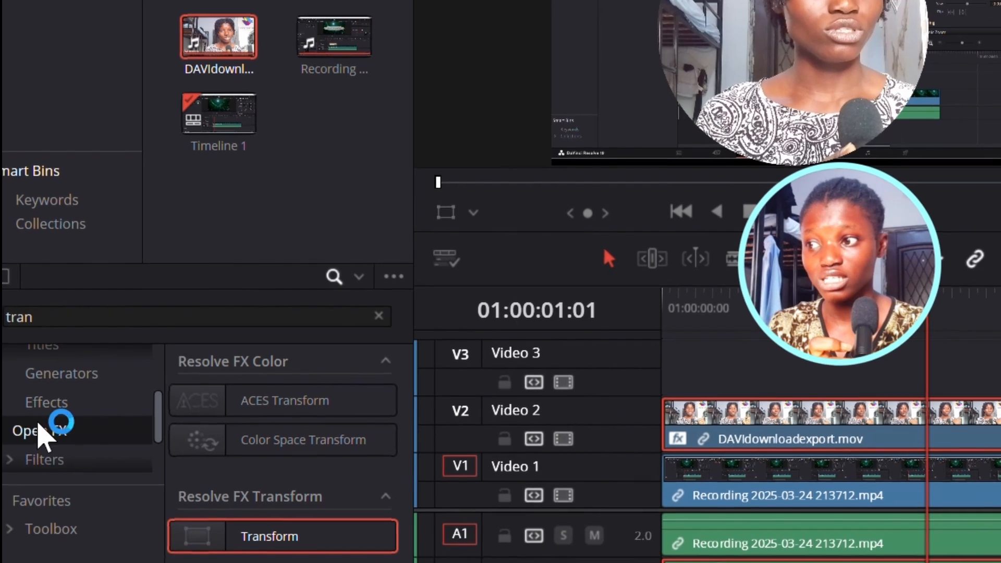
- Clear the search and add a Fusion Composition to Video 3 above the overlay clip
{"action": "left_click", "coordinate": [56, 405]}
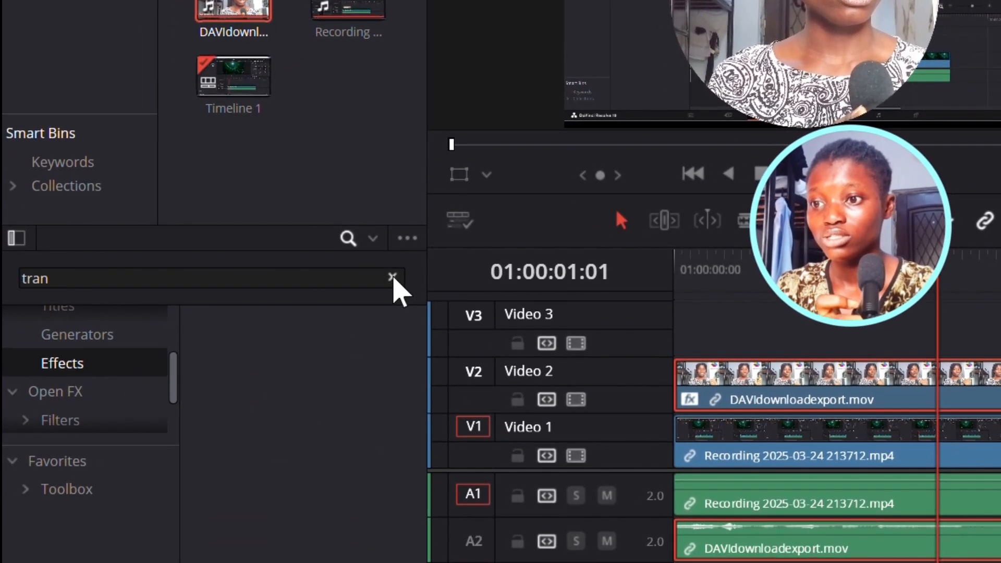
{"action": "left_click", "coordinate": [392, 301]}
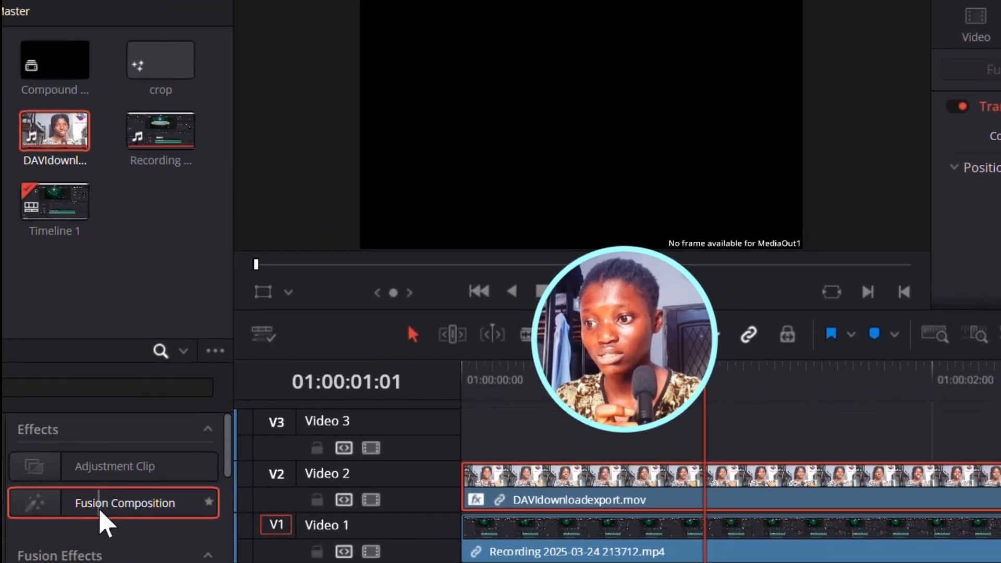
{"action": "left_click_drag", "start_coordinate": [107, 524], "coordinate": [457, 445]}
{"action": "left_click_drag", "start_coordinate": [607, 428], "coordinate": [606, 423]}
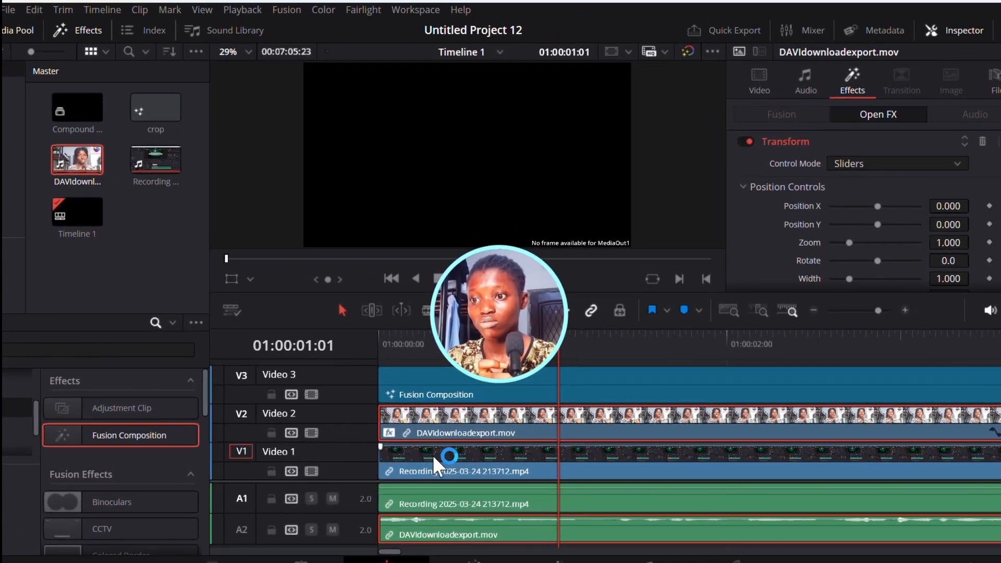
- Split the overlay and recording clips at the 01:00:05:00 mark
{"action": "left_click_drag", "start_coordinate": [390, 545], "coordinate": [512, 550]}
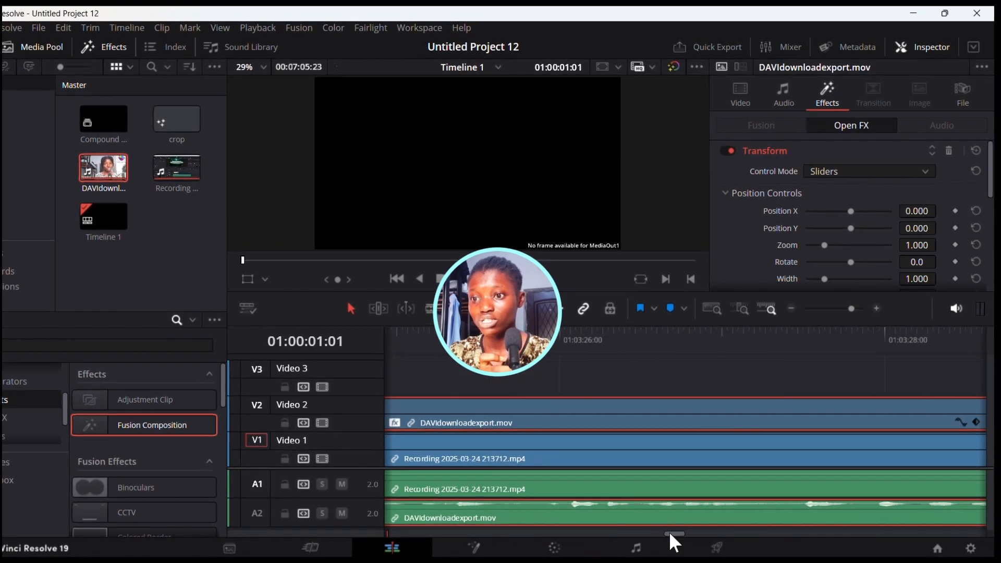
{"action": "mouse_move", "coordinate": [390, 524]}
{"action": "left_mouse_down"}
{"action": "mouse_move", "coordinate": [336, 515]}
{"action": "mouse_move", "coordinate": [438, 530]}
{"action": "mouse_move", "coordinate": [405, 536]}
{"action": "left_mouse_up"}
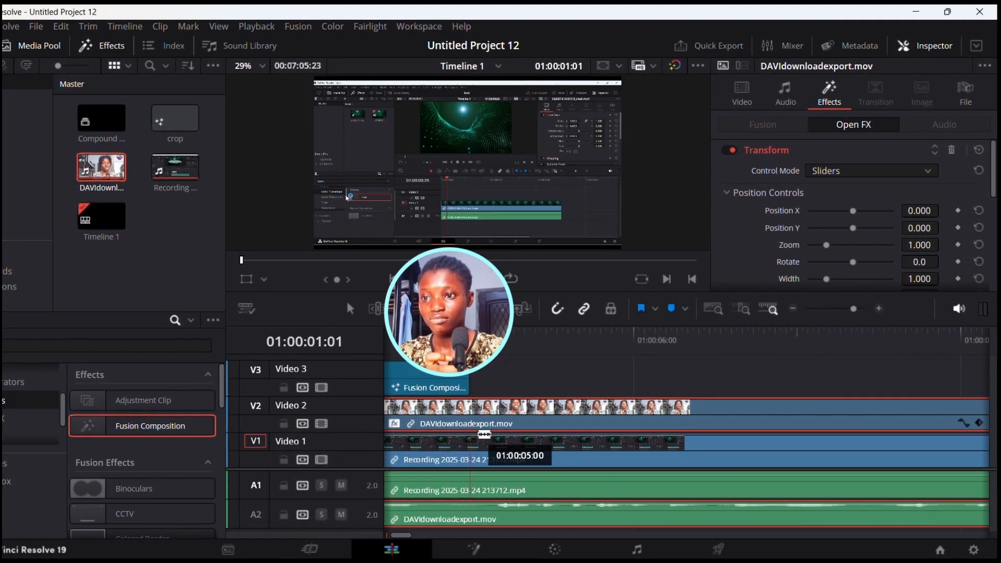
{"action": "left_click", "coordinate": [482, 435]}
{"action": "left_click", "coordinate": [482, 407]}
{"action": "key", "text": "BackSpace"}
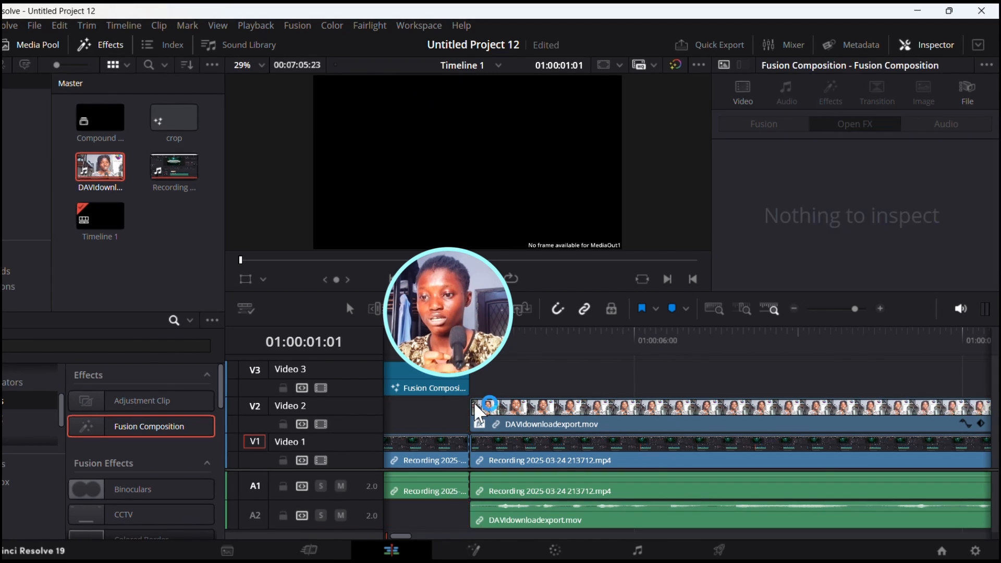
{"action": "key", "text": "ctrl+z"}
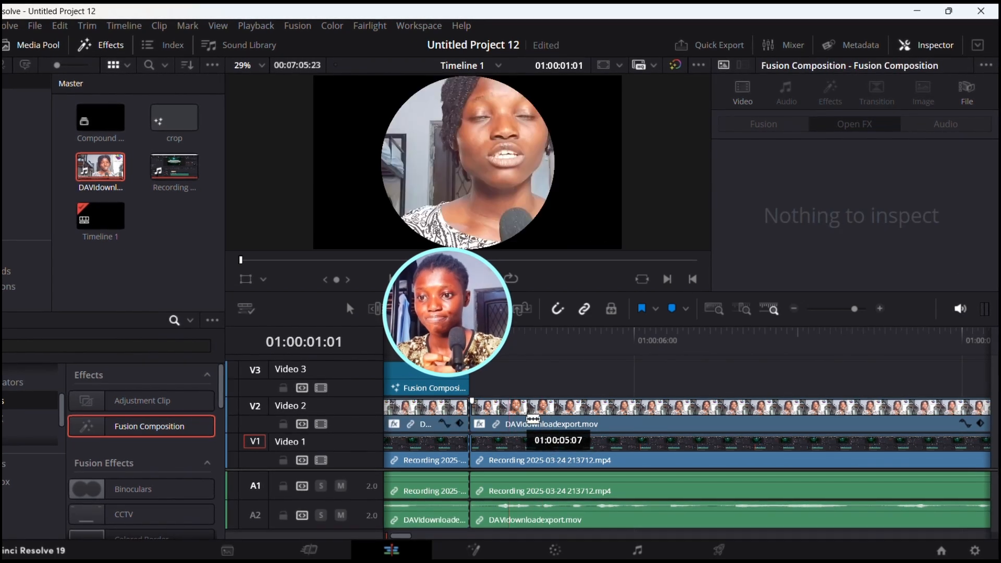
- Delete the overlay and recording clip portions after the 5-second cut
{"action": "key", "text": "a"}
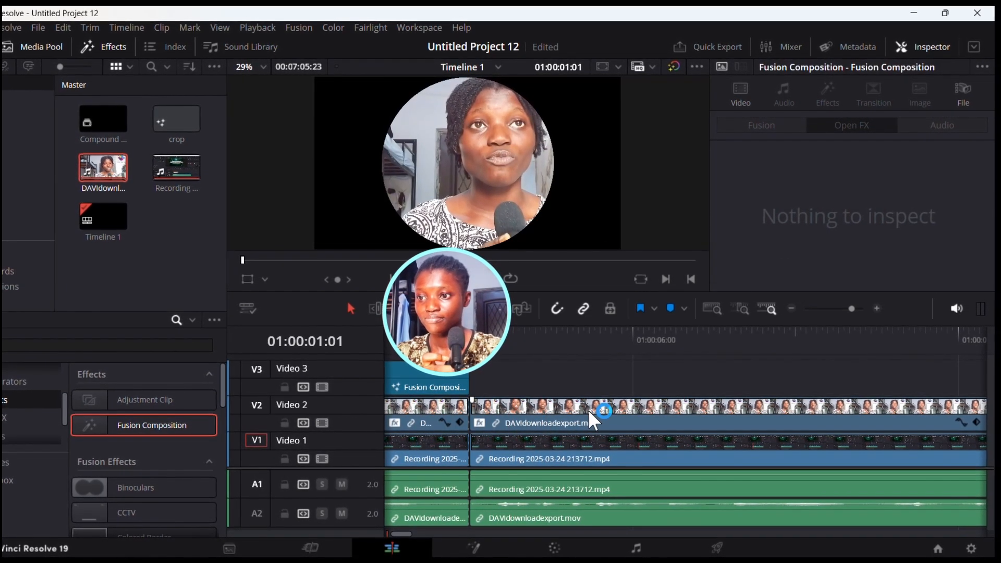
{"action": "left_click", "coordinate": [592, 412]}
{"action": "key", "text": "BackSpace"}
{"action": "left_click", "coordinate": [624, 455]}
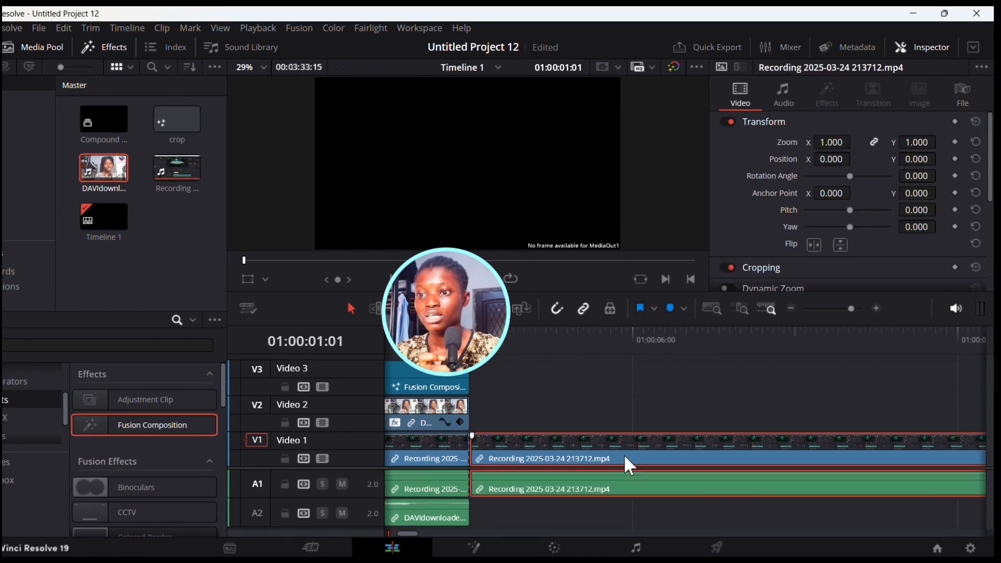
{"action": "key", "text": "BackSpace"}
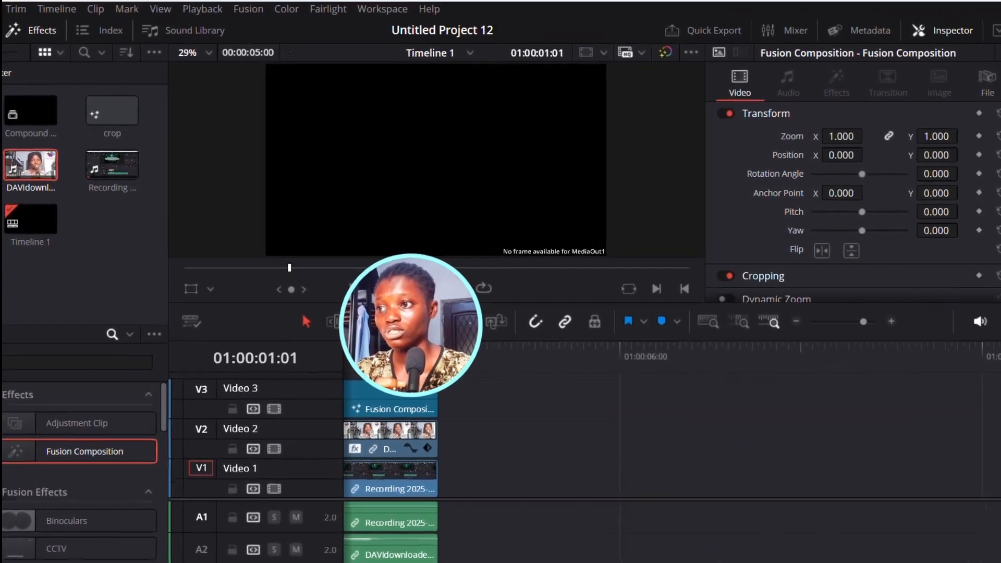
- Open the Fusion Composition clip in the Fusion page
{"action": "scroll", "coordinate": [652, 470], "scroll_direction": "left", "scroll_amount": 10}
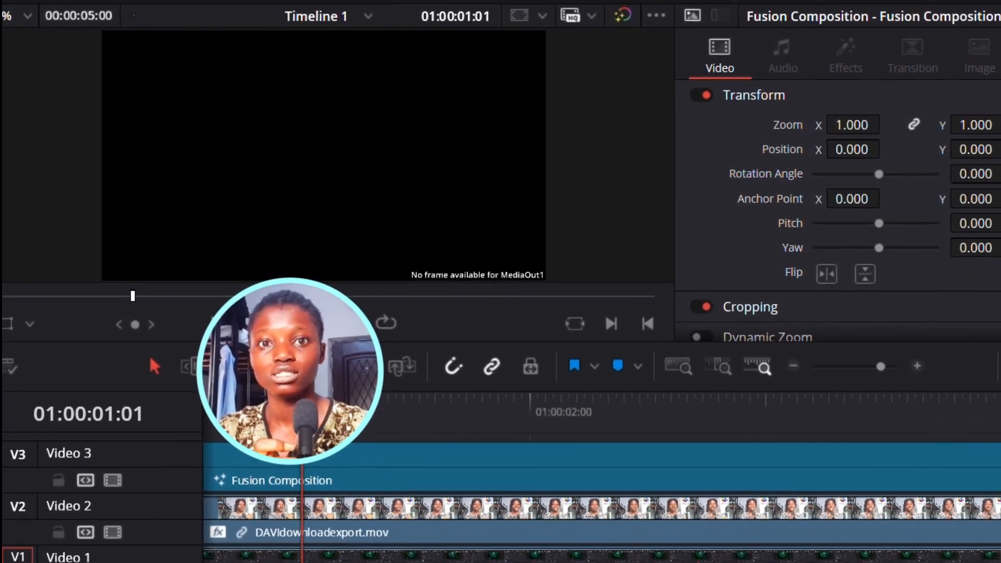
{"action": "scroll", "coordinate": [599, 469], "scroll_direction": "left", "scroll_amount": 2}
{"action": "left_click", "coordinate": [355, 477]}
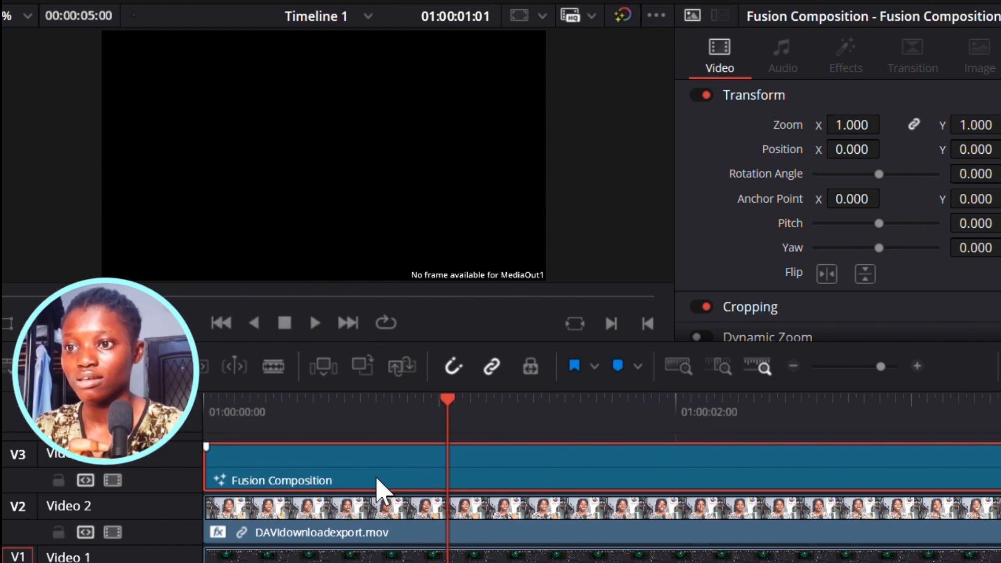
{"action": "right_click", "coordinate": [376, 479]}
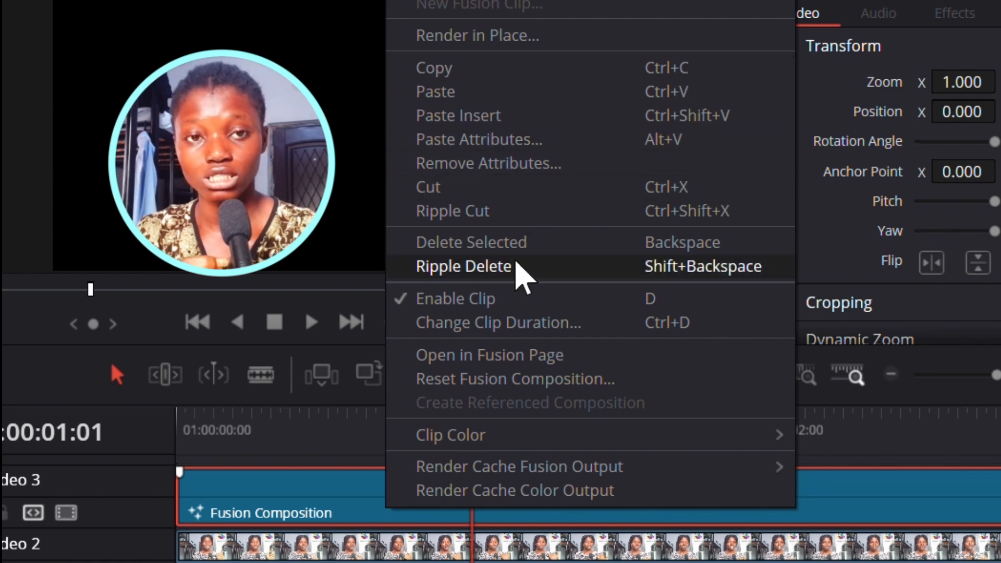
{"action": "left_click", "coordinate": [521, 351]}
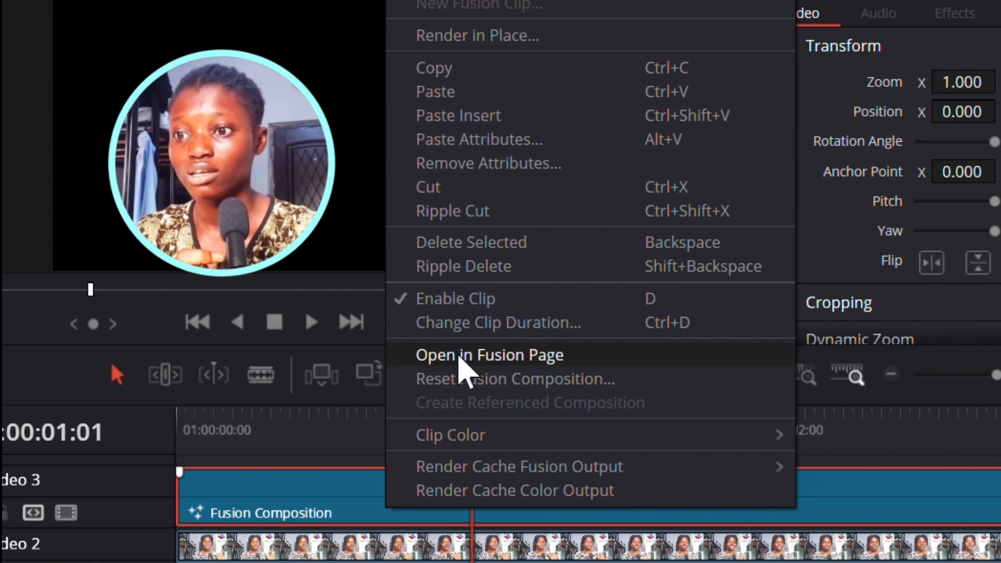
{"action": "left_click", "coordinate": [459, 355]}
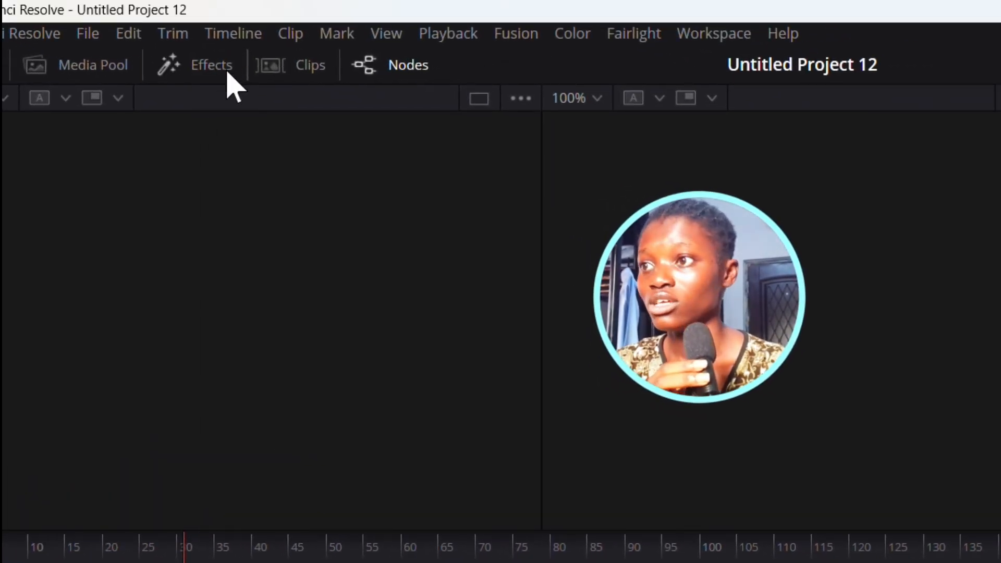
- Open the Fusion effects library and browse to the Shape tools category
{"action": "left_click", "coordinate": [209, 73]}
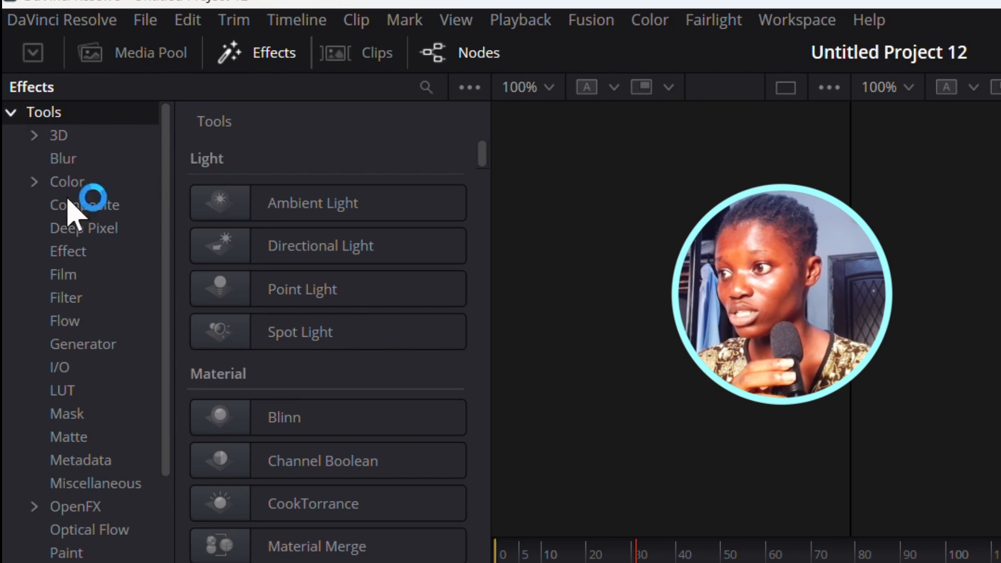
{"action": "left_click_drag", "start_coordinate": [168, 444], "coordinate": [178, 531]}
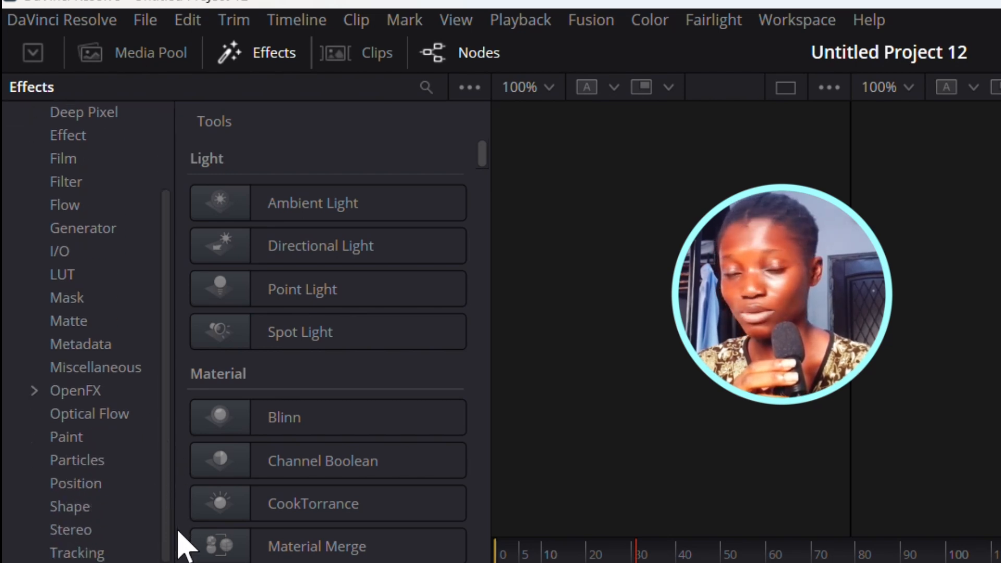
{"action": "left_click", "coordinate": [73, 508]}
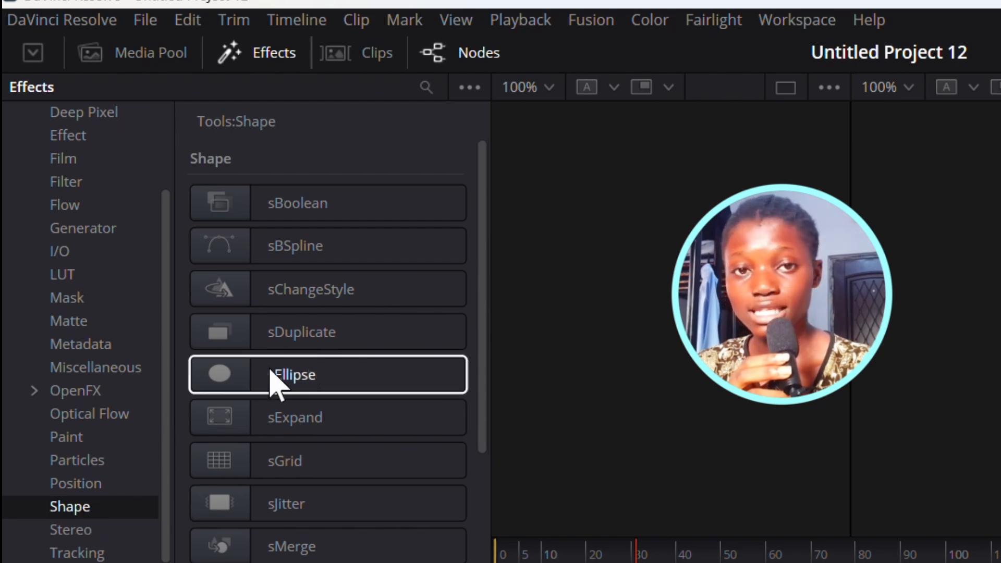
- Add an sEllipse shape node to the Fusion composition from the Shape tools
{"action": "left_click_drag", "start_coordinate": [484, 269], "coordinate": [499, 450]}
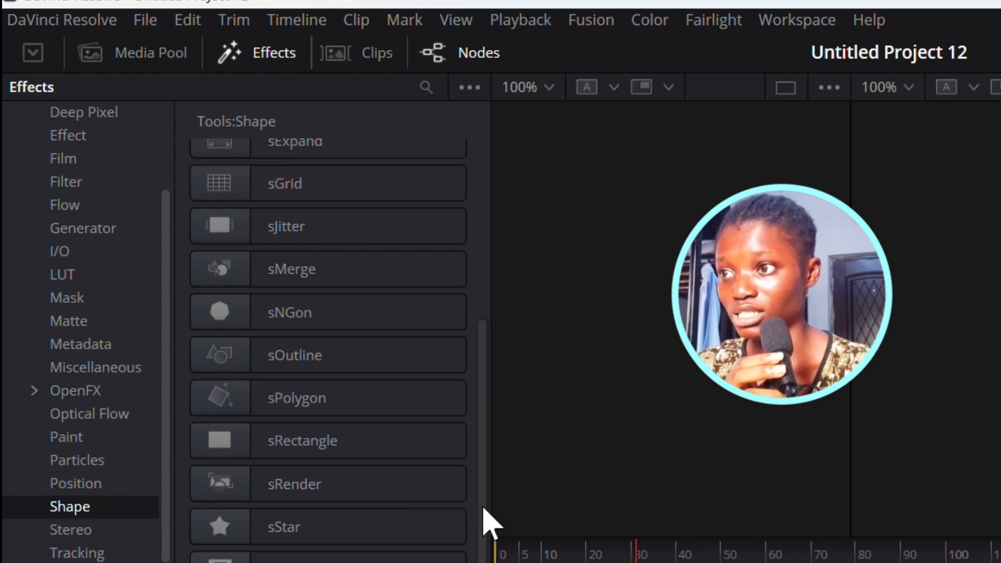
{"action": "left_click_drag", "start_coordinate": [483, 507], "coordinate": [488, 407]}
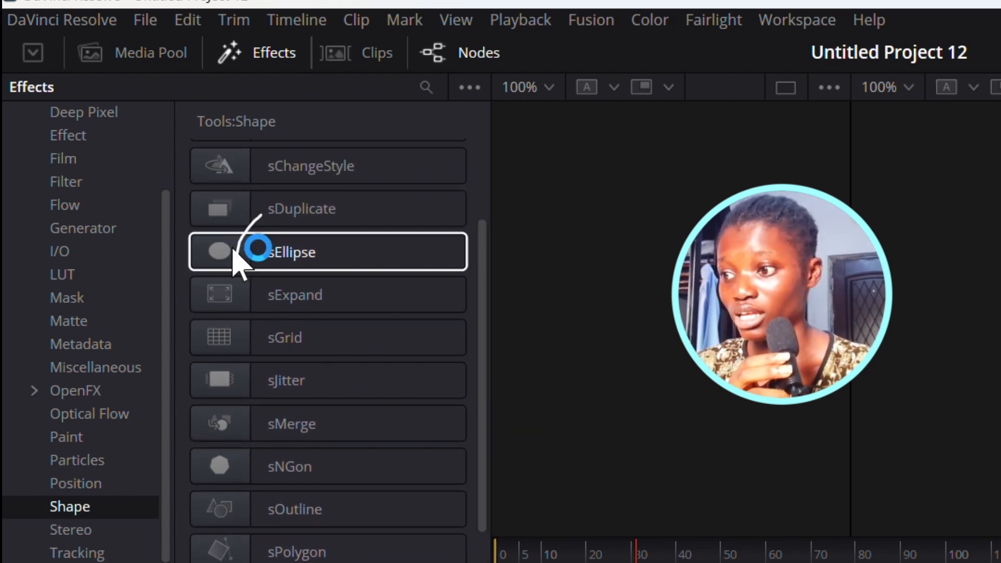
{"action": "double_click", "coordinate": [282, 253]}
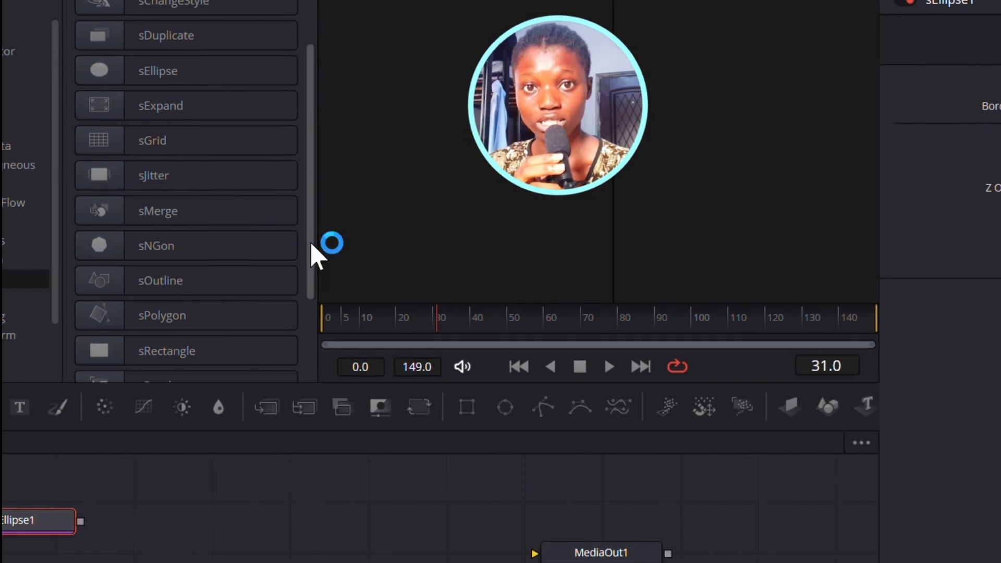
- Add an sRender node after the ellipse and connect its output to MediaOut1
{"action": "scroll", "coordinate": [308, 292], "scroll_direction": "down", "scroll_amount": 3}
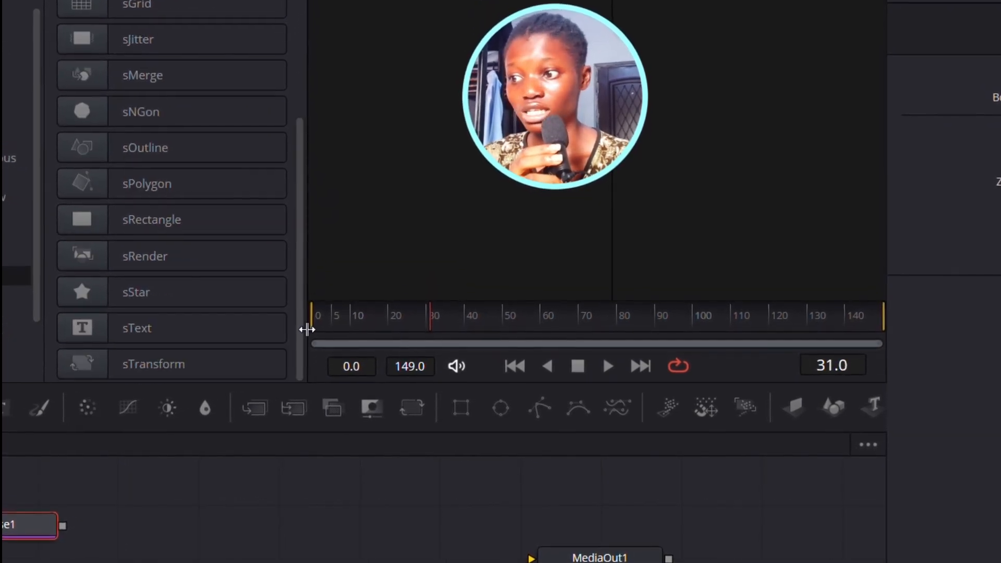
{"action": "left_click", "coordinate": [142, 259]}
{"action": "left_click", "coordinate": [141, 258]}
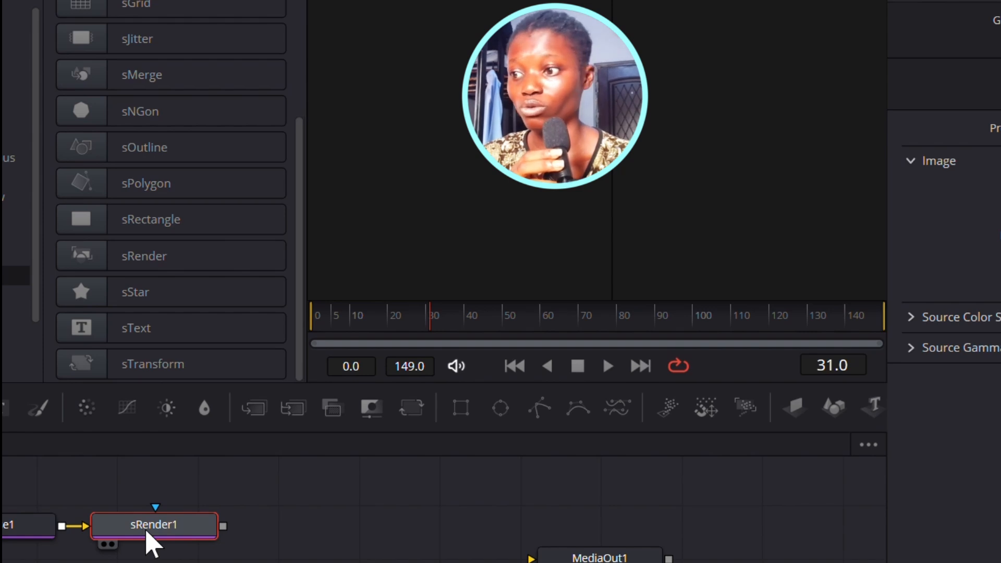
{"action": "left_click_drag", "start_coordinate": [146, 532], "coordinate": [332, 532]}
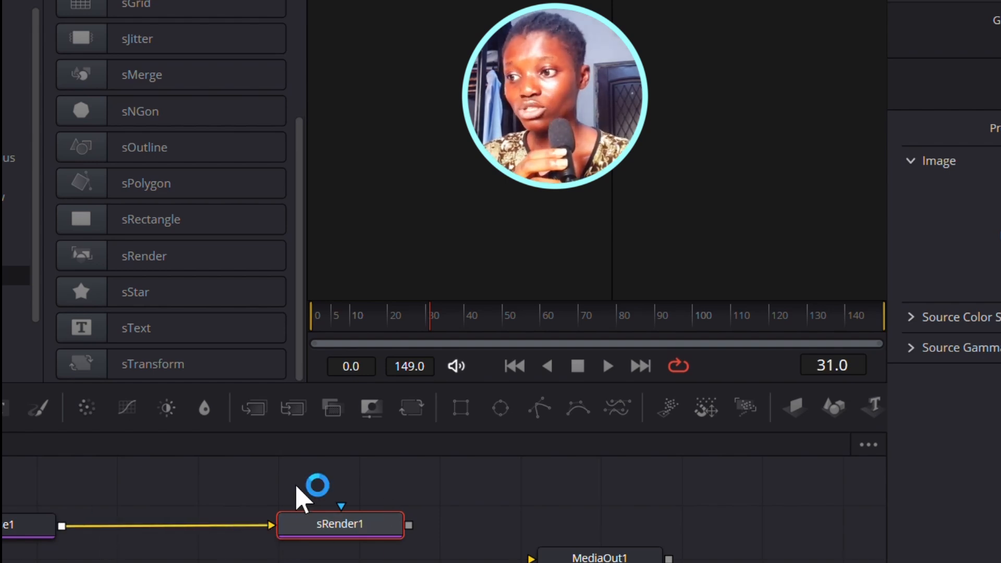
{"action": "left_click_drag", "start_coordinate": [638, 560], "coordinate": [706, 537]}
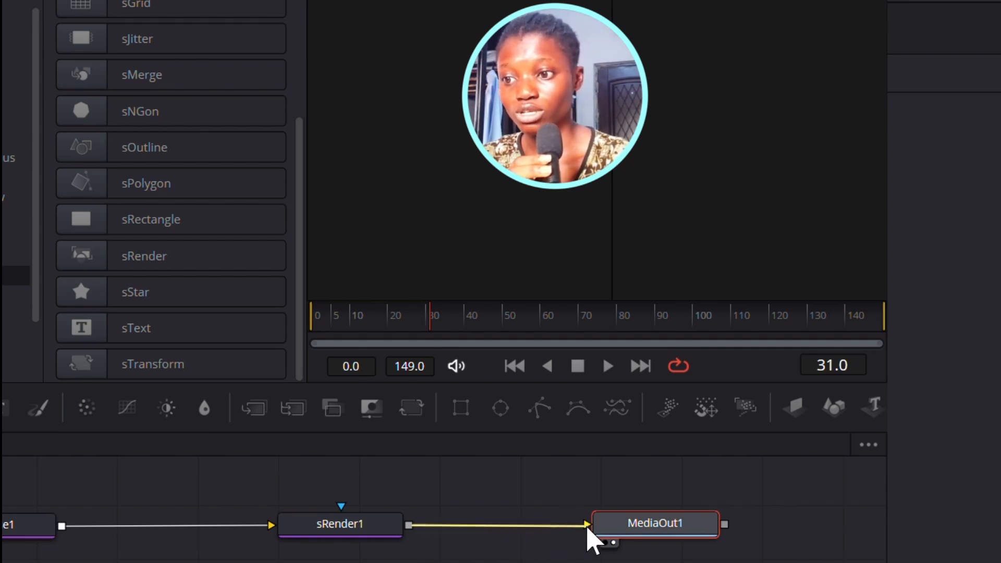
{"action": "left_click_drag", "start_coordinate": [587, 527], "coordinate": [588, 527]}
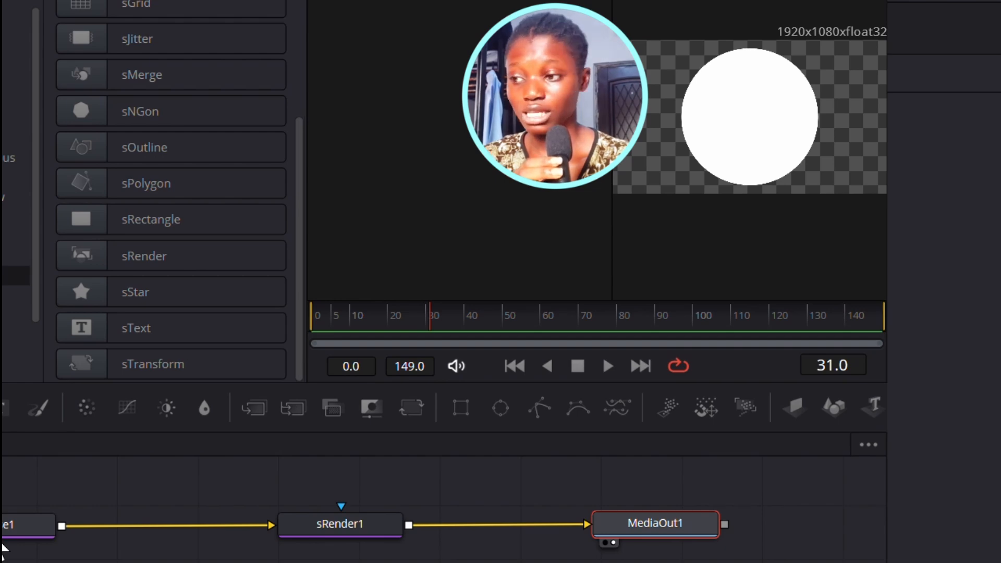
- Select the ellipse node, open its inspector controls, and turn off Solid to make an outline ring with border width about 0.019
{"action": "left_click", "coordinate": [5, 527]}
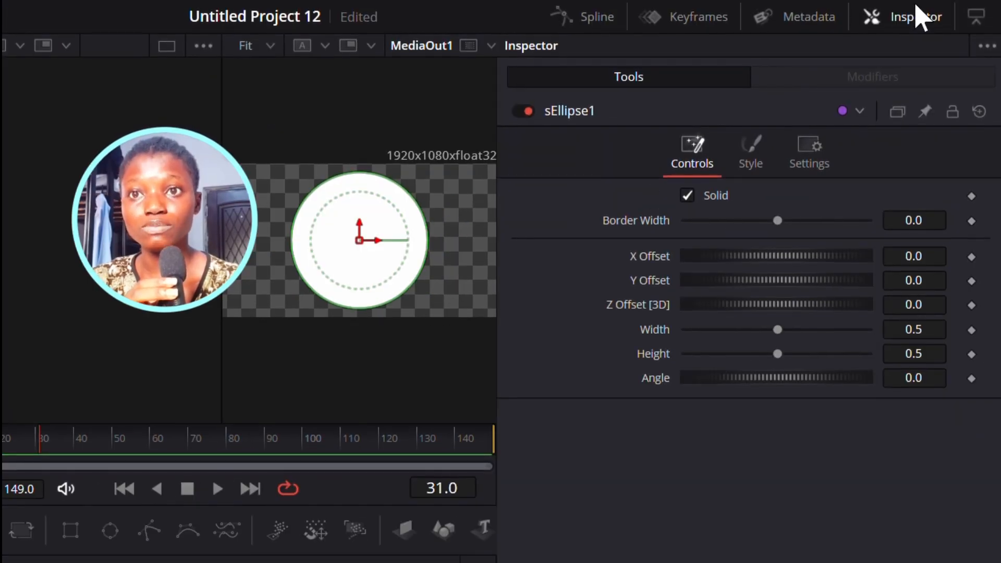
{"action": "left_click", "coordinate": [918, 21]}
{"action": "left_click", "coordinate": [918, 21]}
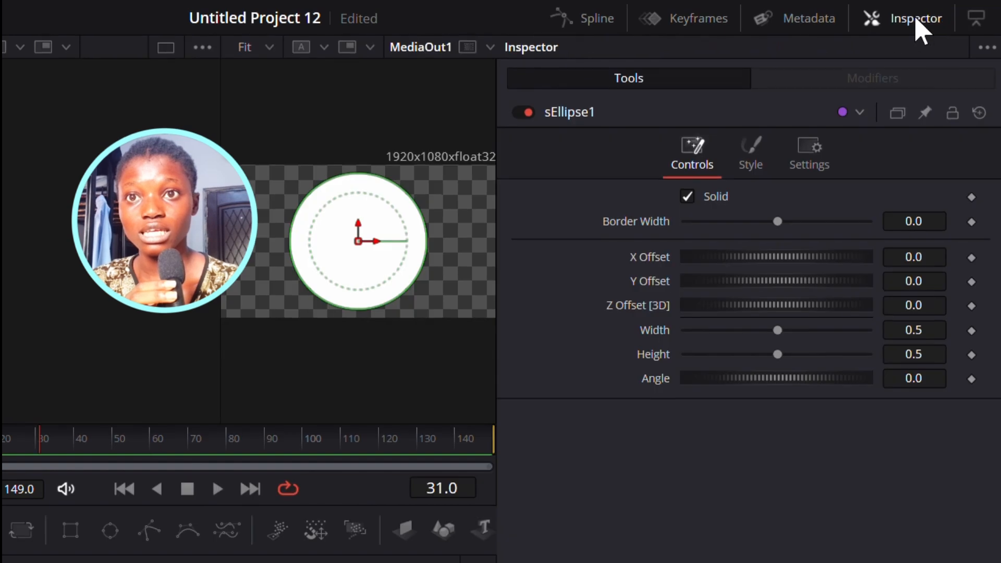
{"action": "left_click", "coordinate": [687, 199]}
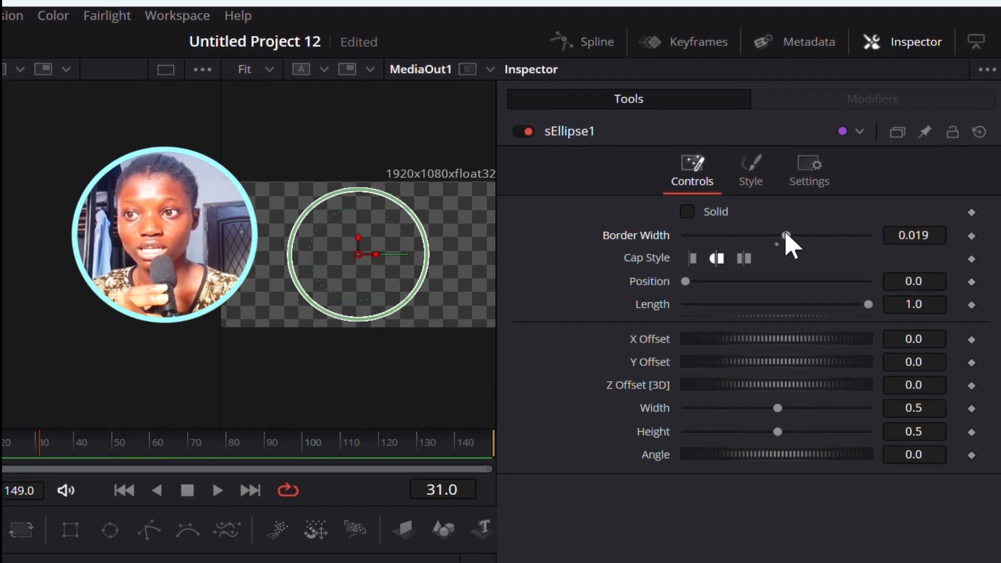
- Set the ring's style color to cyan with Red 0.016, Green 0.904 and Blue 1.0
{"action": "left_click", "coordinate": [759, 177]}
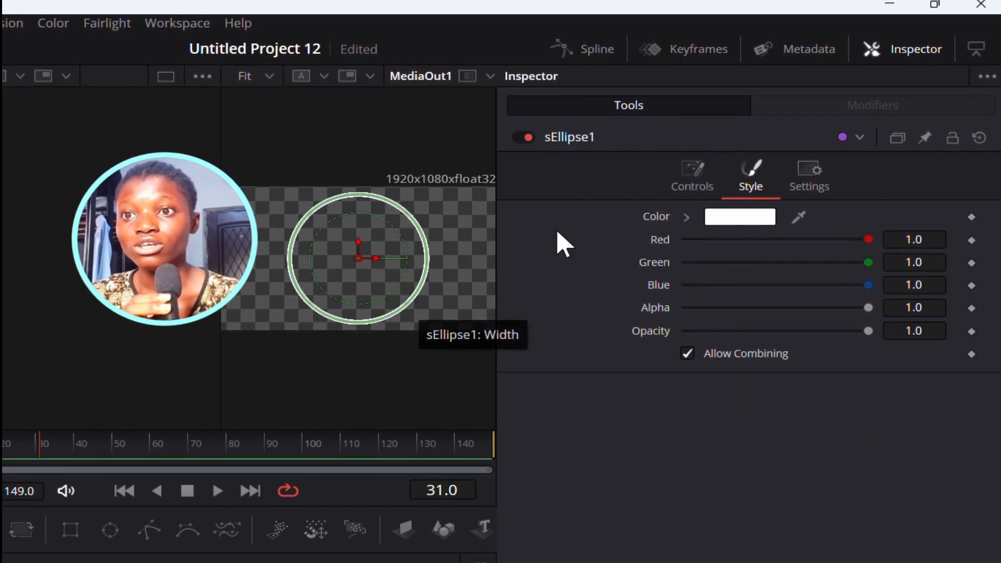
{"action": "left_click", "coordinate": [733, 220]}
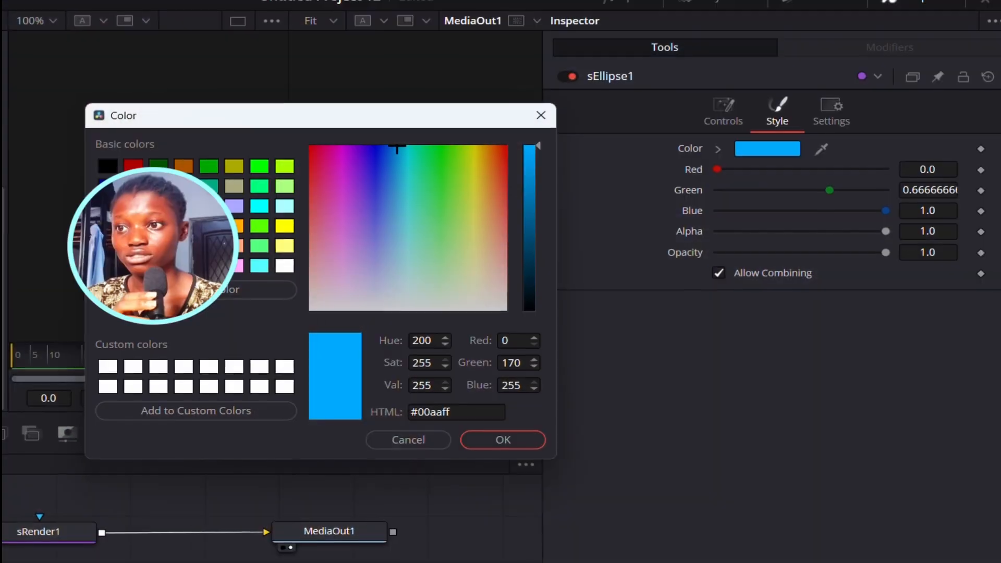
{"action": "left_click", "coordinate": [500, 444]}
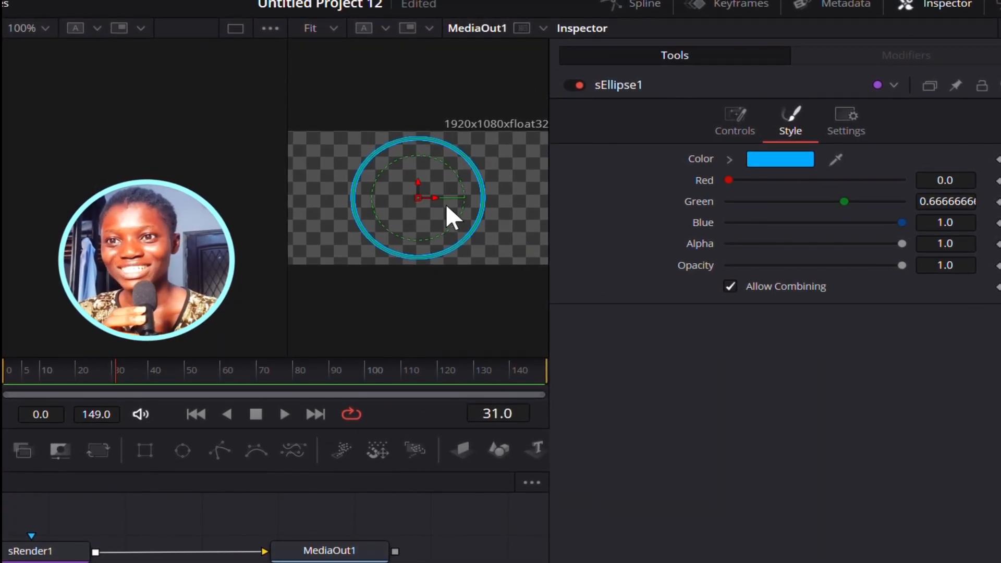
{"action": "left_click", "coordinate": [726, 190]}
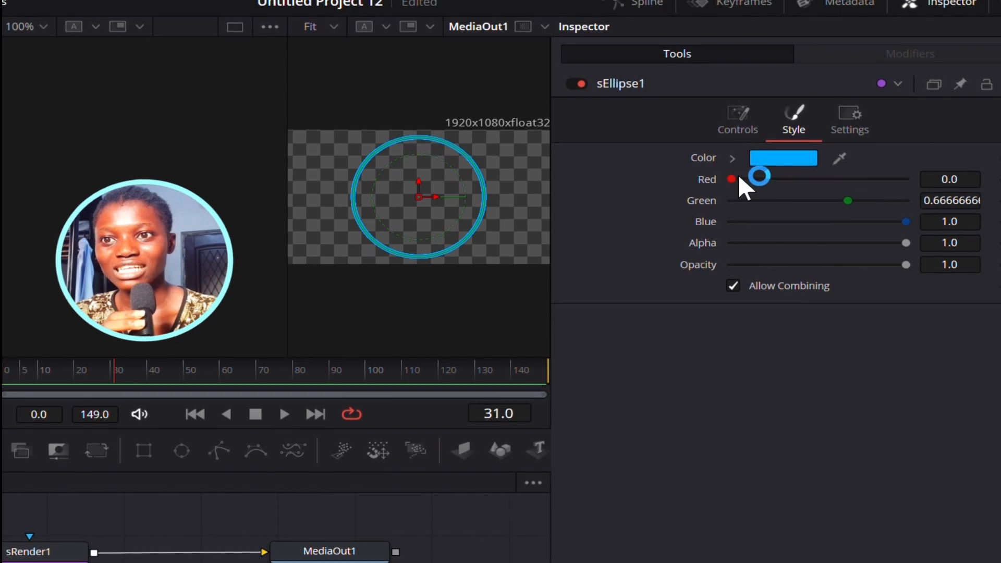
{"action": "mouse_move", "coordinate": [732, 175]}
{"action": "left_mouse_down"}
{"action": "mouse_move", "coordinate": [878, 170]}
{"action": "mouse_move", "coordinate": [728, 170]}
{"action": "left_mouse_up"}
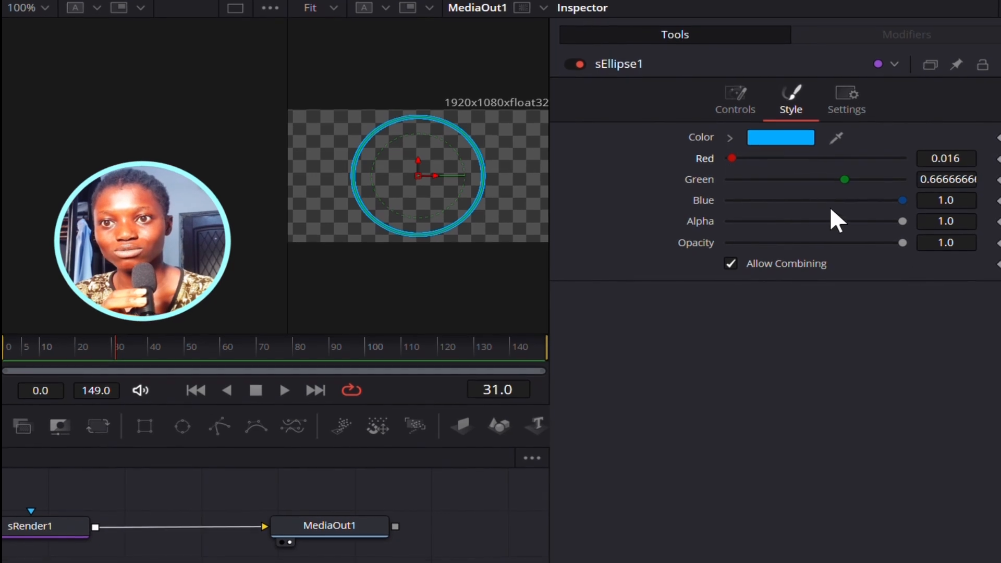
{"action": "left_click_drag", "start_coordinate": [833, 172], "coordinate": [866, 157]}
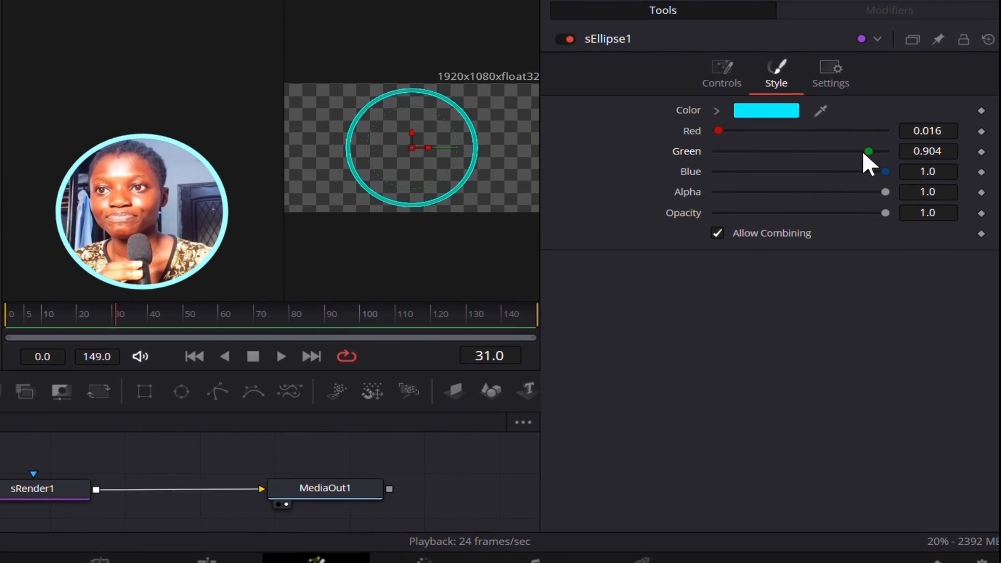
- Return to the Edit page and set the webcam clip's Transform effect zoom to 0.919
{"action": "left_click", "coordinate": [725, 78]}
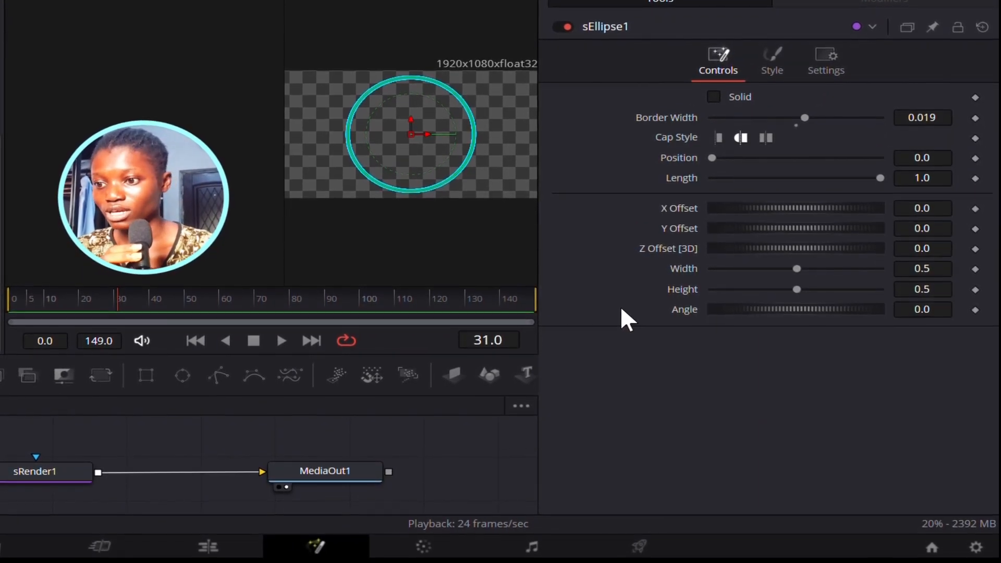
{"action": "left_click", "coordinate": [211, 547]}
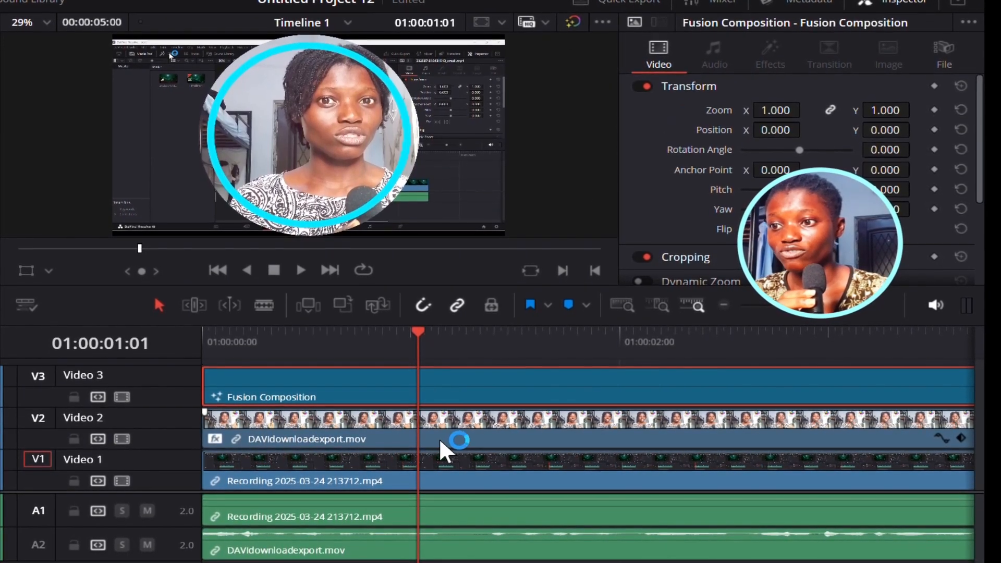
{"action": "left_click", "coordinate": [341, 420]}
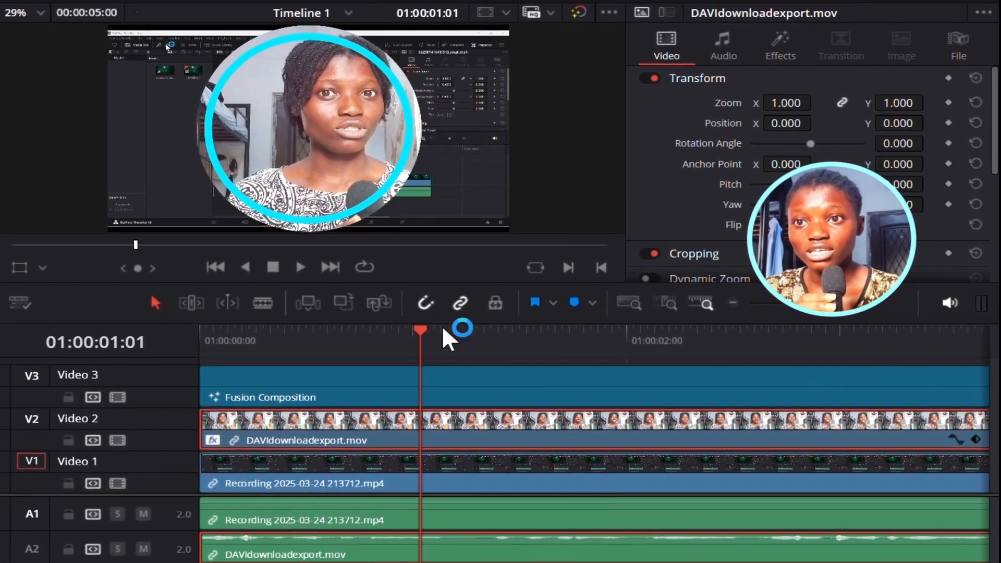
{"action": "left_click", "coordinate": [779, 48]}
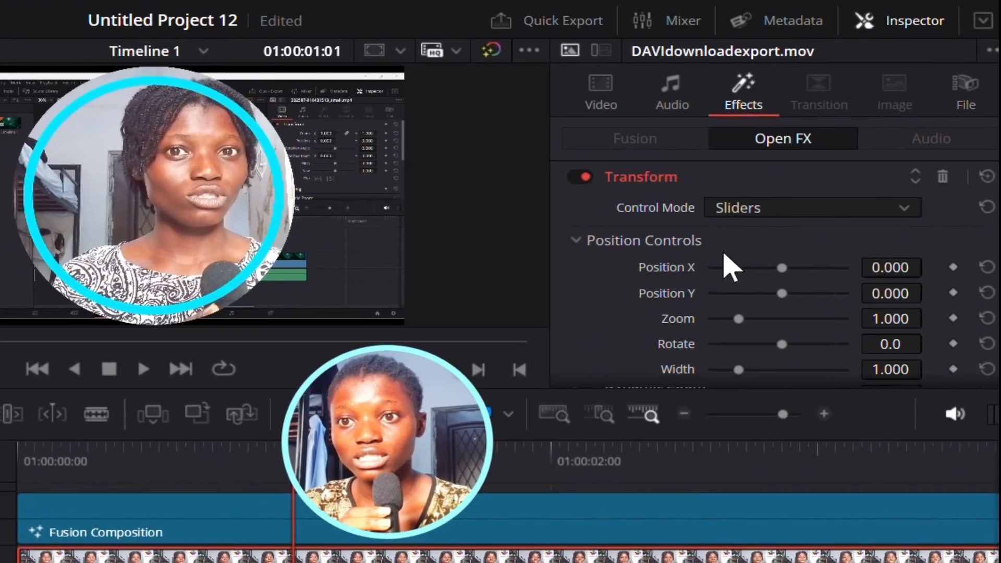
{"action": "left_click_drag", "start_coordinate": [757, 311], "coordinate": [782, 295]}
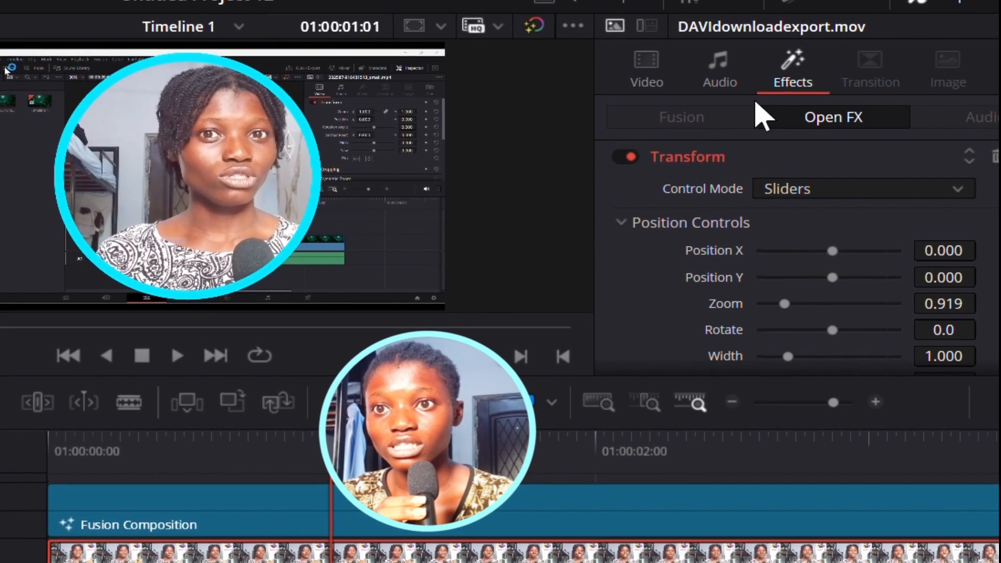
- Set the webcam clip's video position X to -118 so it sits centred inside the ring
{"action": "left_click", "coordinate": [645, 74]}
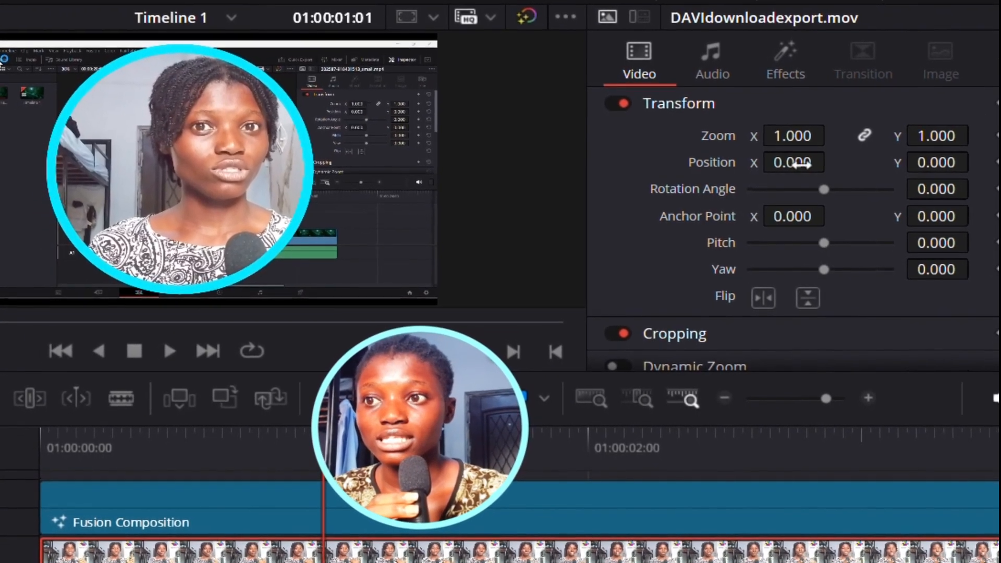
{"action": "left_click_drag", "start_coordinate": [798, 165], "coordinate": [785, 165]}
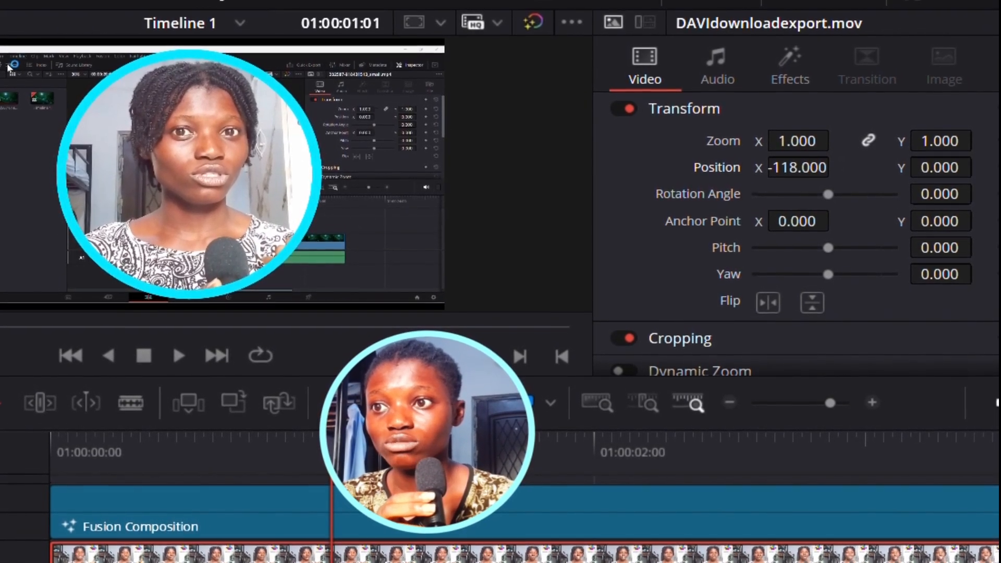
{"action": "mouse_move", "coordinate": [796, 140]}
{"action": "left_mouse_down"}
{"action": "mouse_move", "coordinate": [855, 141]}
{"action": "mouse_move", "coordinate": [788, 148]}
{"action": "left_mouse_up"}
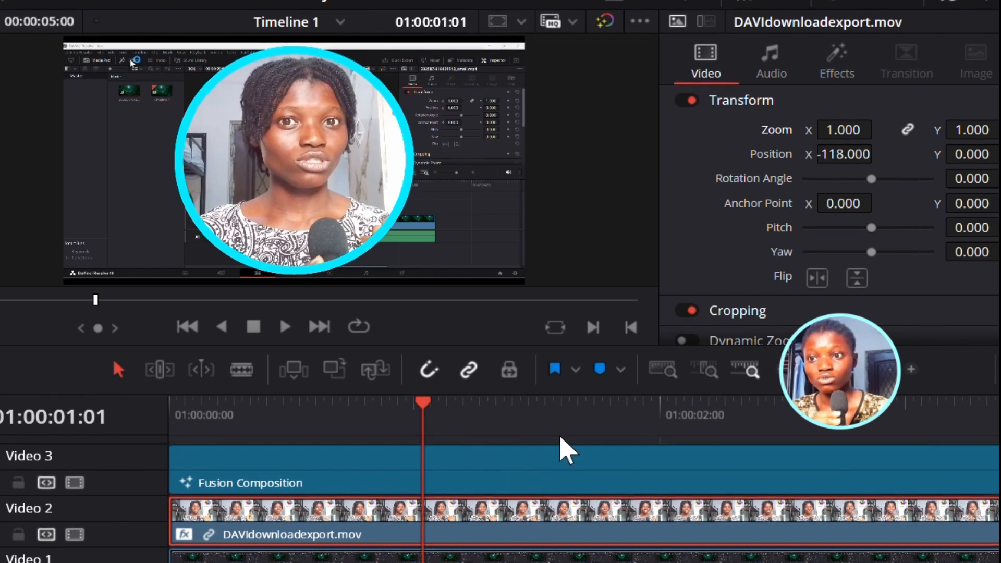
- Select the Fusion Composition and webcam clips together and combine them into a new compound clip
{"action": "left_click", "coordinate": [621, 433]}
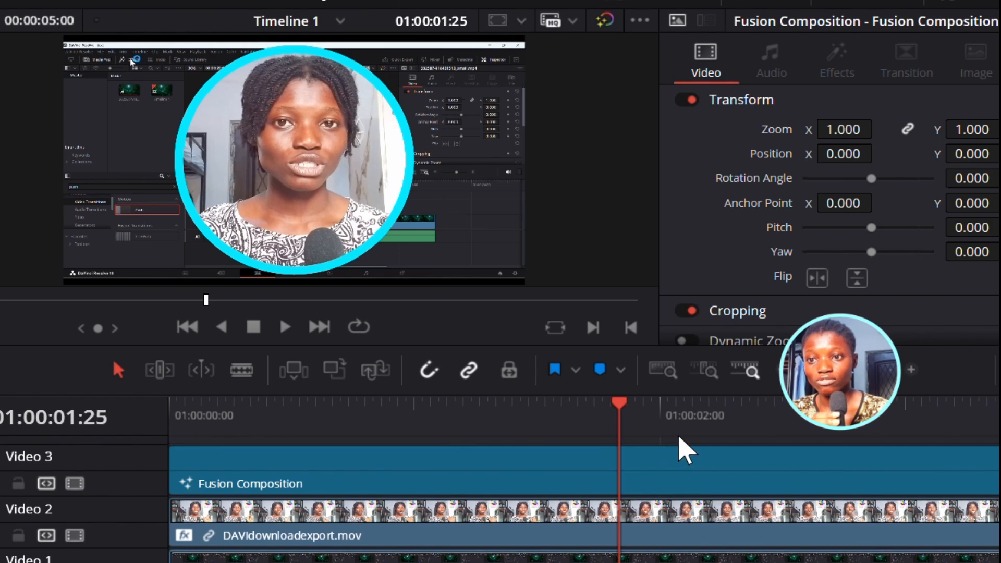
{"action": "left_click", "coordinate": [676, 446]}
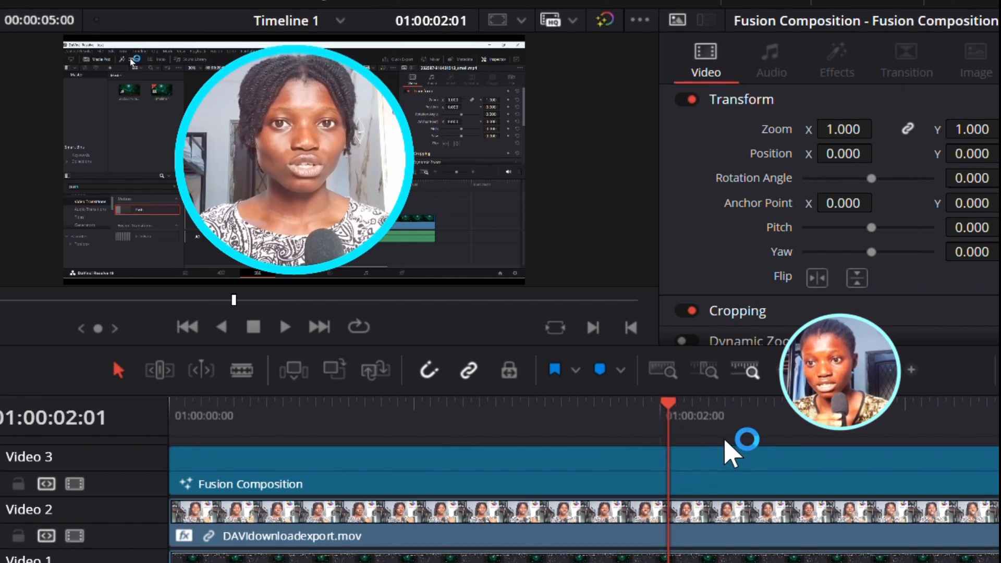
{"action": "left_click_drag", "start_coordinate": [724, 441], "coordinate": [687, 530]}
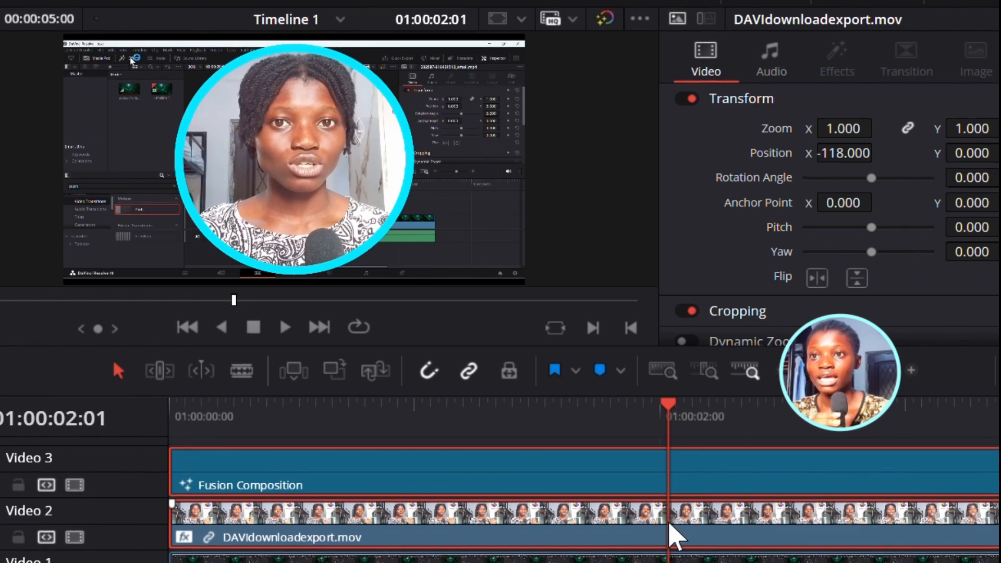
{"action": "right_click", "coordinate": [663, 532]}
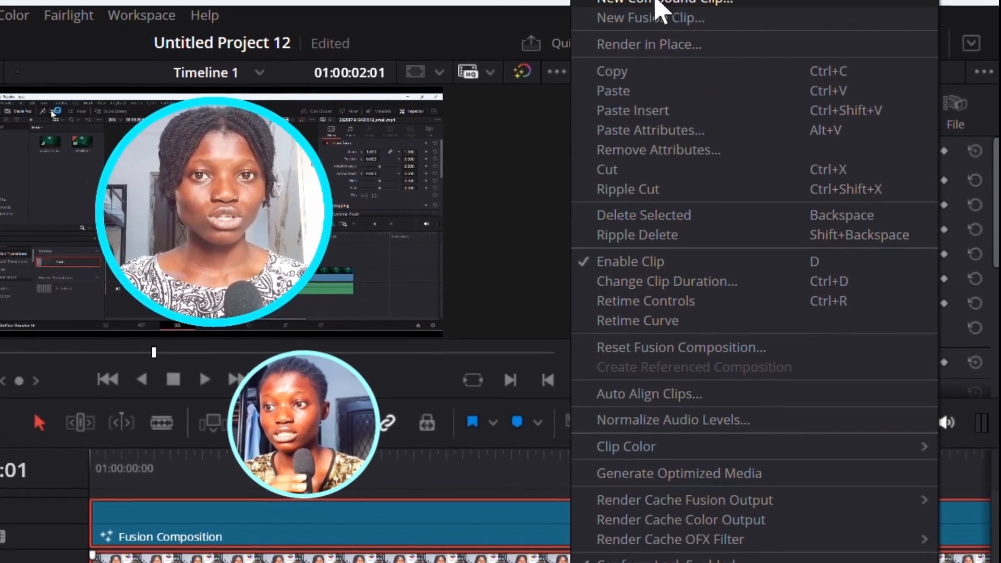
{"action": "left_click", "coordinate": [648, 9]}
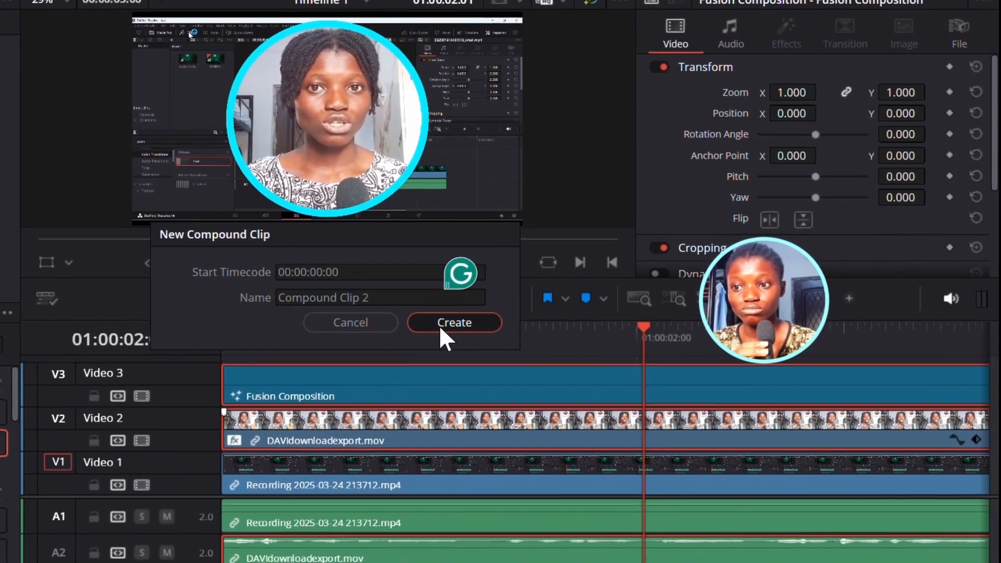
{"action": "left_click", "coordinate": [420, 345]}
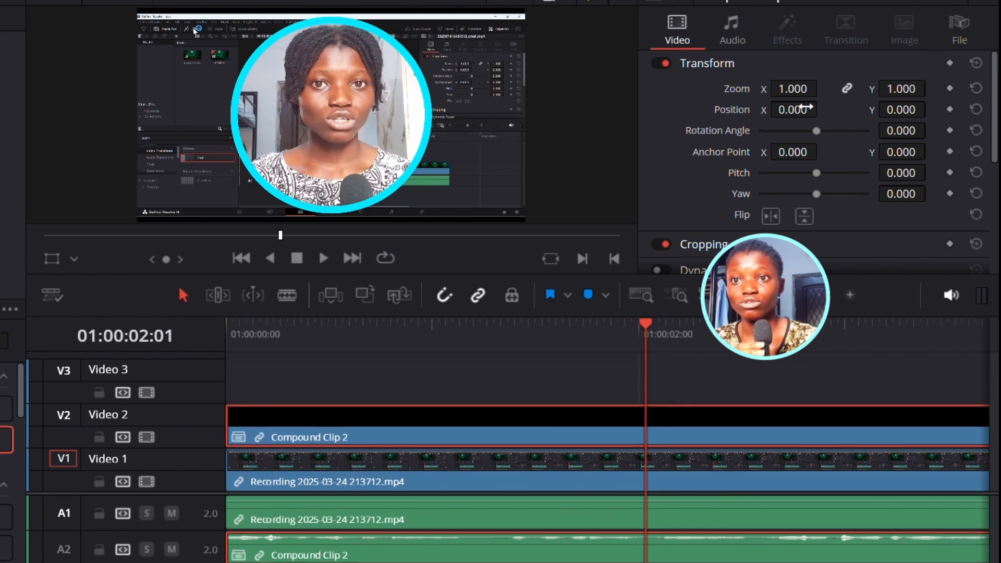
- Shrink the compound clip to zoom 0.380 and move it to position X -700 in the corner
{"action": "left_click_drag", "start_coordinate": [806, 108], "coordinate": [778, 109]}
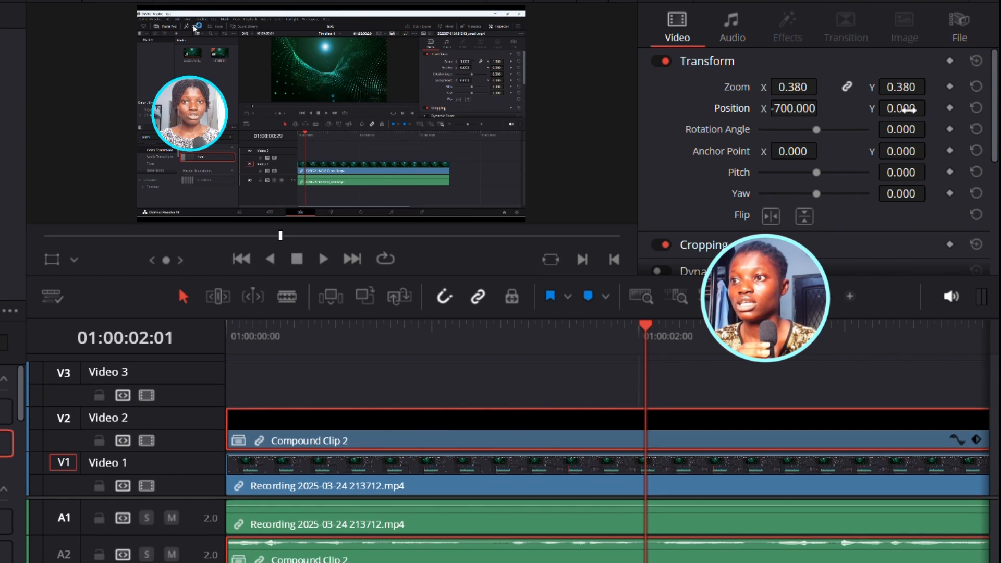
{"action": "left_click_drag", "start_coordinate": [910, 109], "coordinate": [931, 107]}
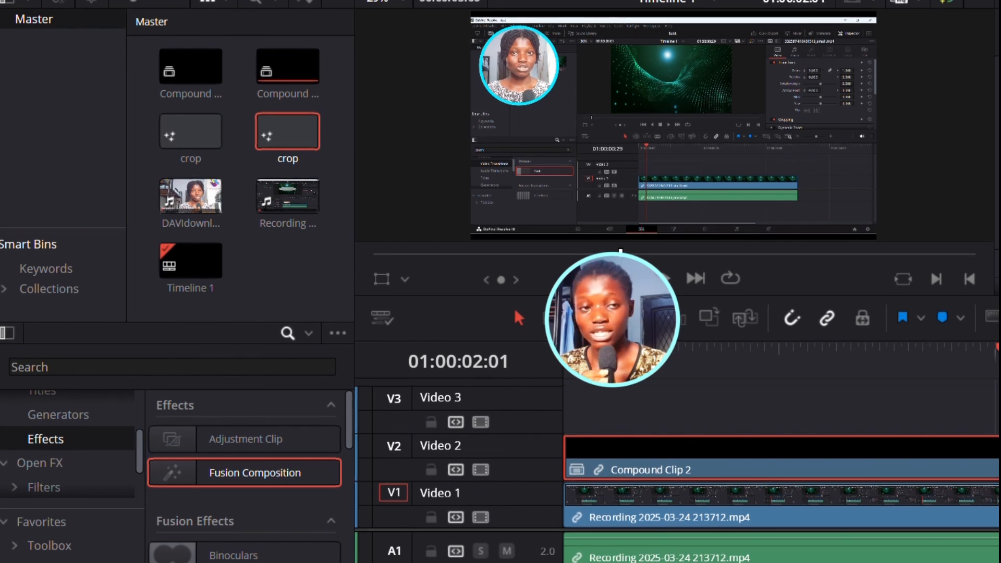
- Search the Open FX effects for drop and apply Drop Shadow to Compound Clip 2
{"action": "left_click", "coordinate": [62, 465]}
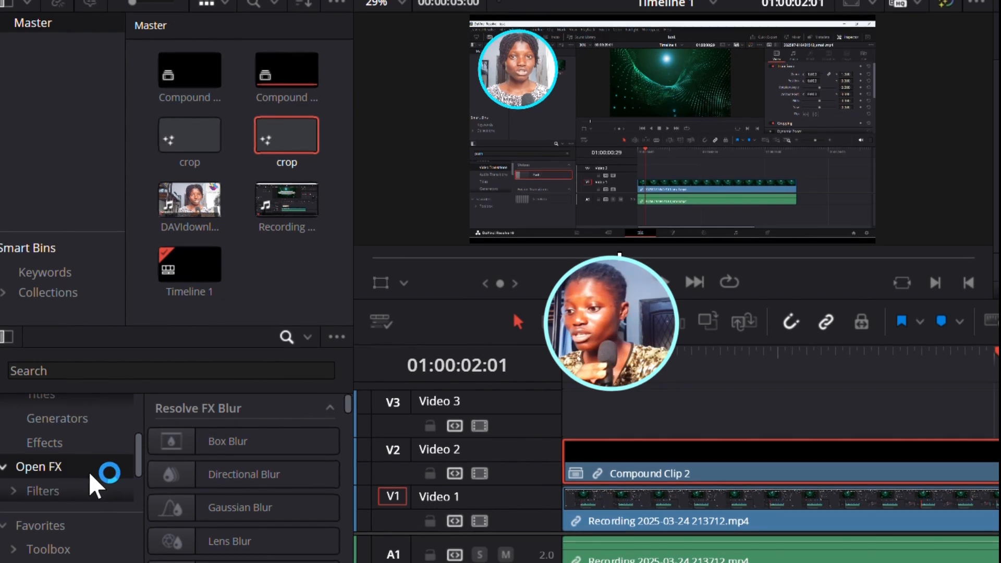
{"action": "left_click", "coordinate": [293, 370]}
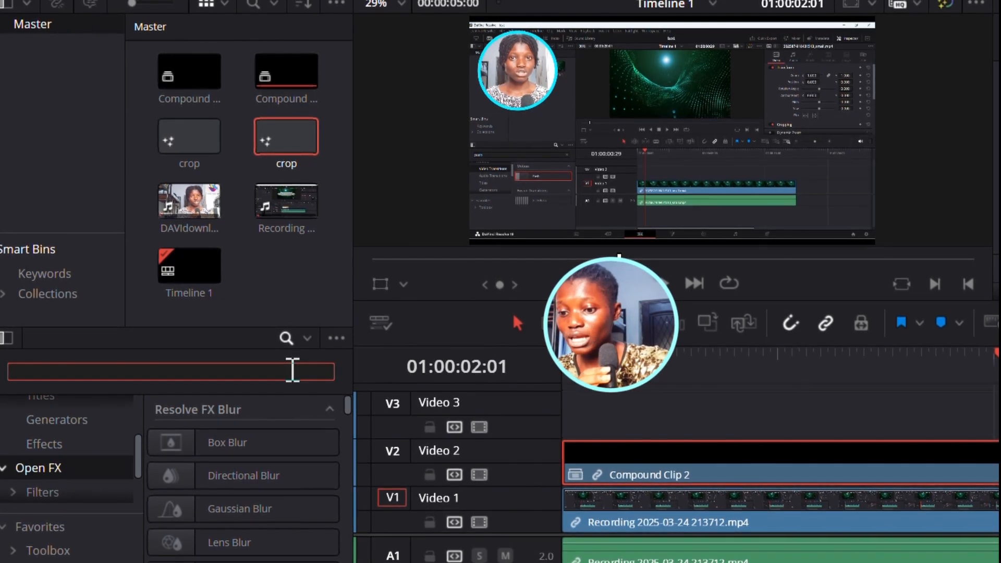
{"action": "type", "text": "drop"}
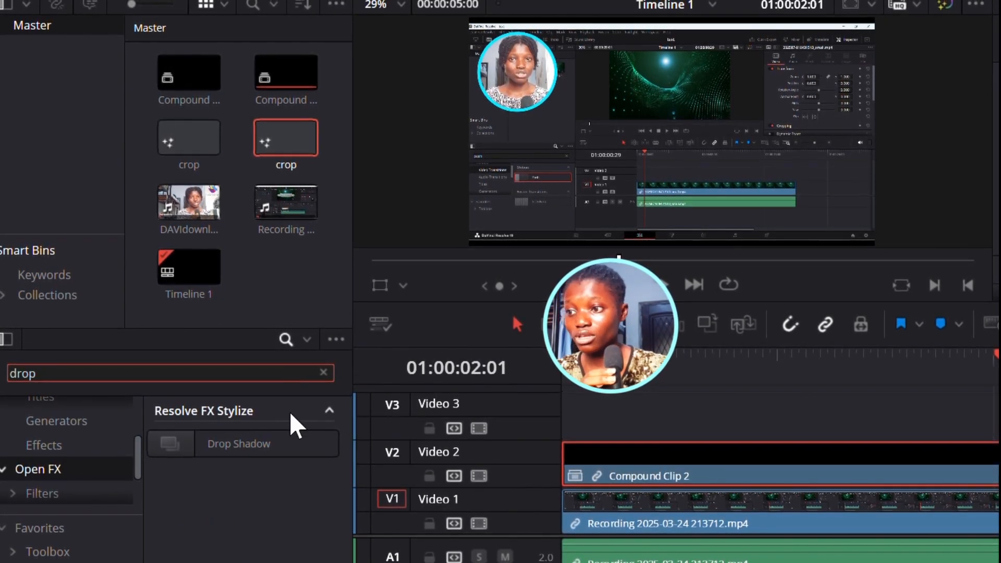
{"action": "left_click", "coordinate": [290, 458]}
{"action": "left_click_drag", "start_coordinate": [290, 459], "coordinate": [730, 484]}
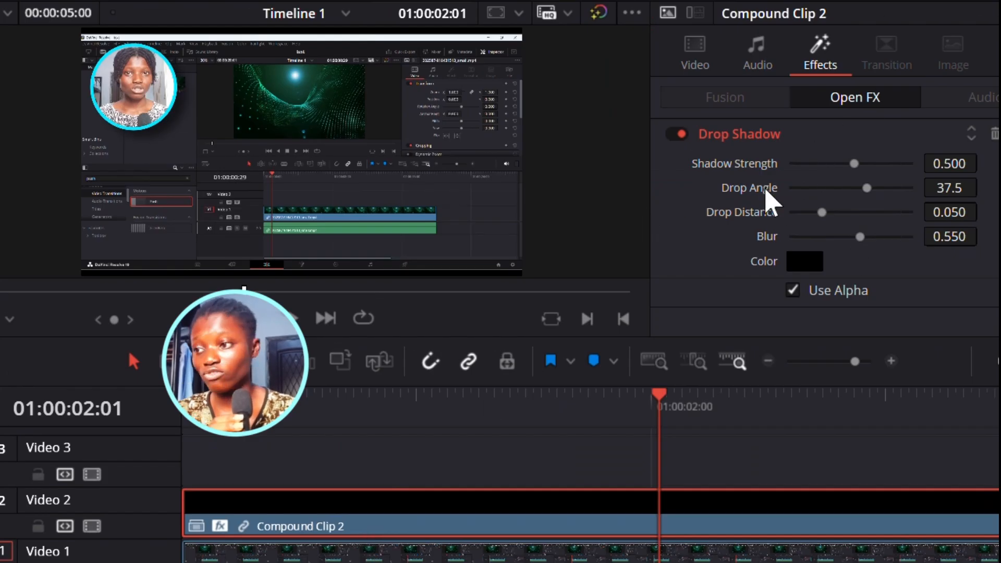
- Set the drop shadow strength to 0.613 and change the shadow colour to white
{"action": "left_click", "coordinate": [791, 291]}
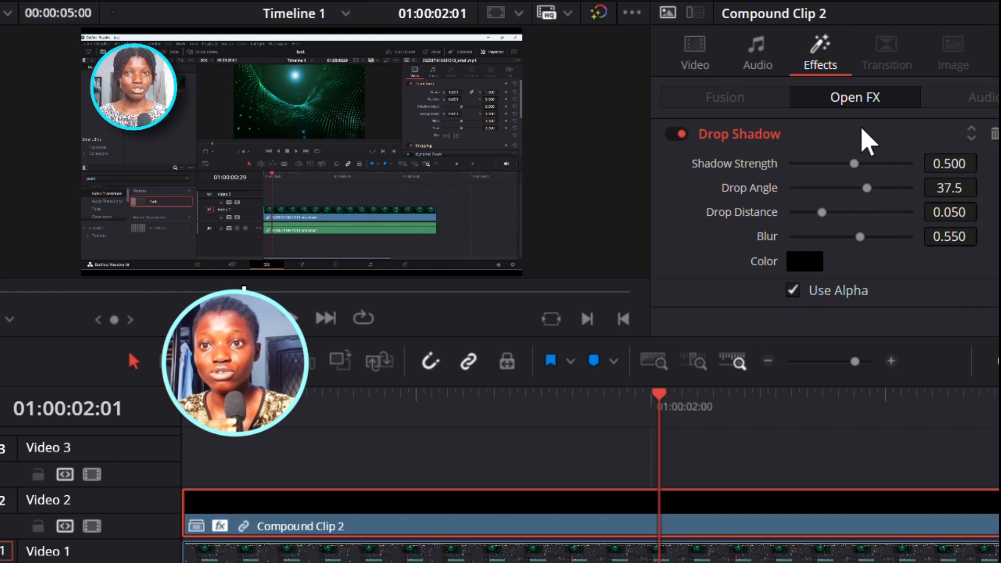
{"action": "mouse_move", "coordinate": [854, 165]}
{"action": "left_mouse_down"}
{"action": "mouse_move", "coordinate": [879, 165]}
{"action": "mouse_move", "coordinate": [867, 164]}
{"action": "left_mouse_up"}
{"action": "left_click", "coordinate": [808, 265]}
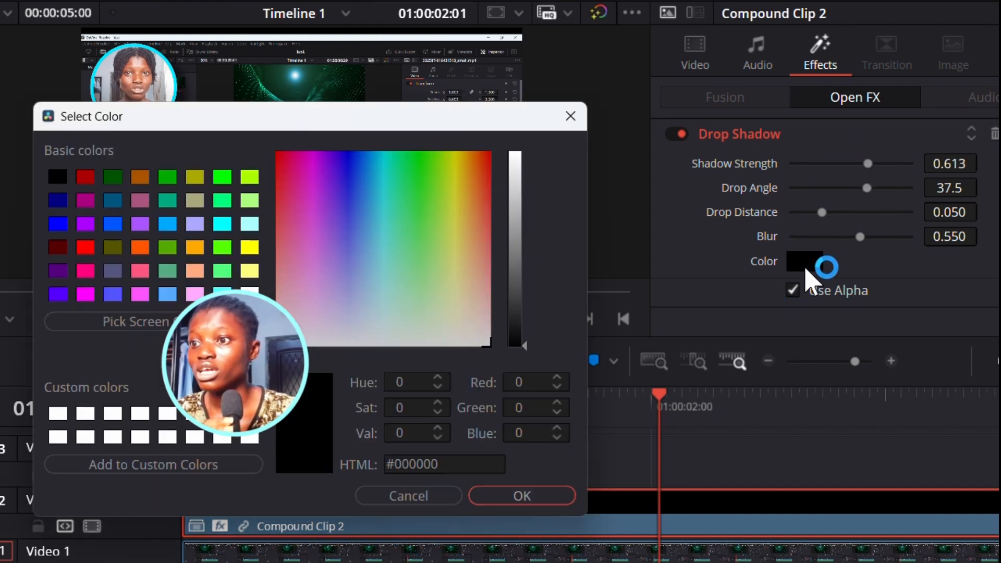
{"action": "left_click", "coordinate": [249, 295]}
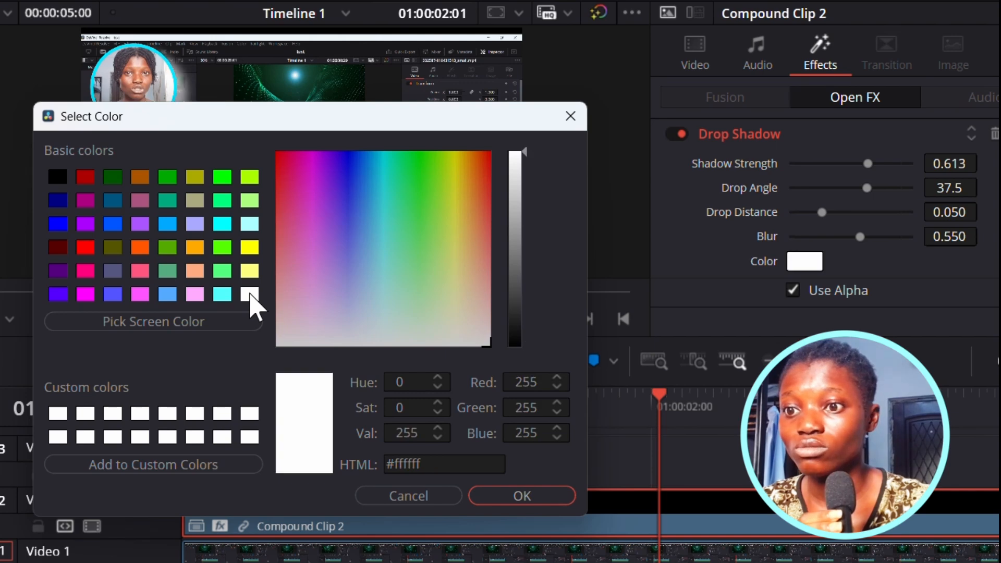
{"action": "left_click", "coordinate": [522, 497]}
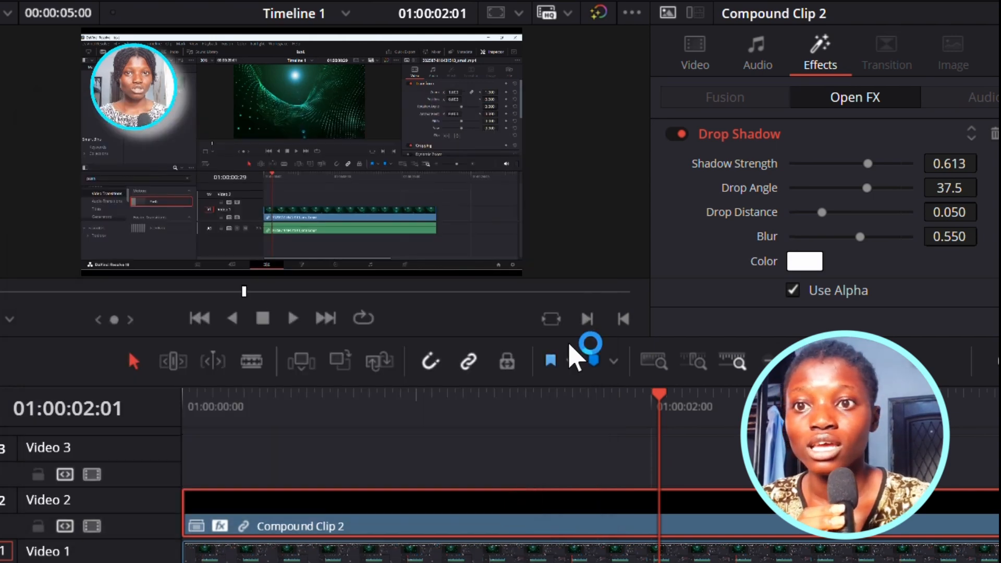
- Adjust the drop shadow's distance to 0.033, angle to -26.5 and blur to 0.814
{"action": "left_click", "coordinate": [806, 266]}
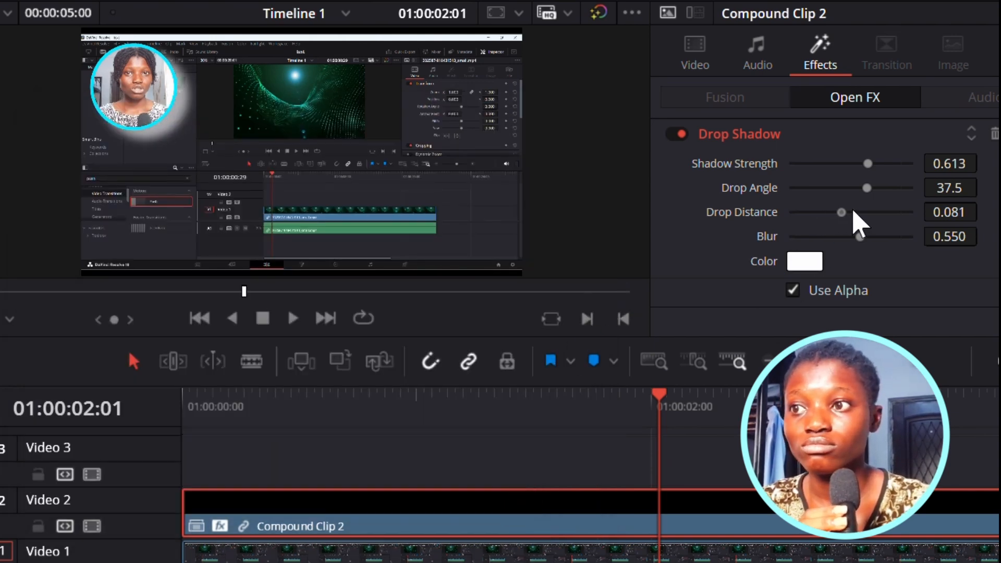
{"action": "left_click_drag", "start_coordinate": [854, 212], "coordinate": [814, 213]}
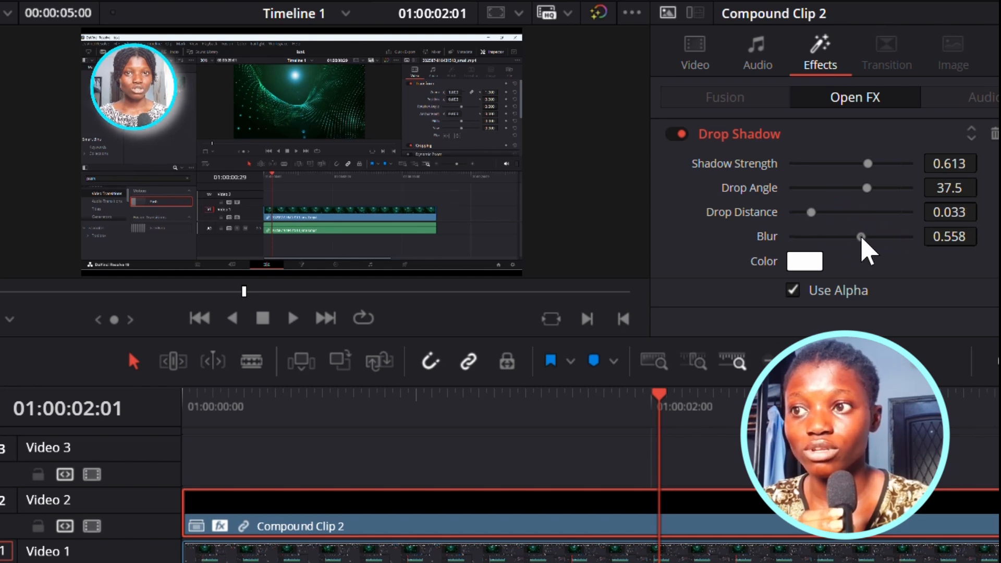
{"action": "left_click_drag", "start_coordinate": [885, 238], "coordinate": [896, 238]}
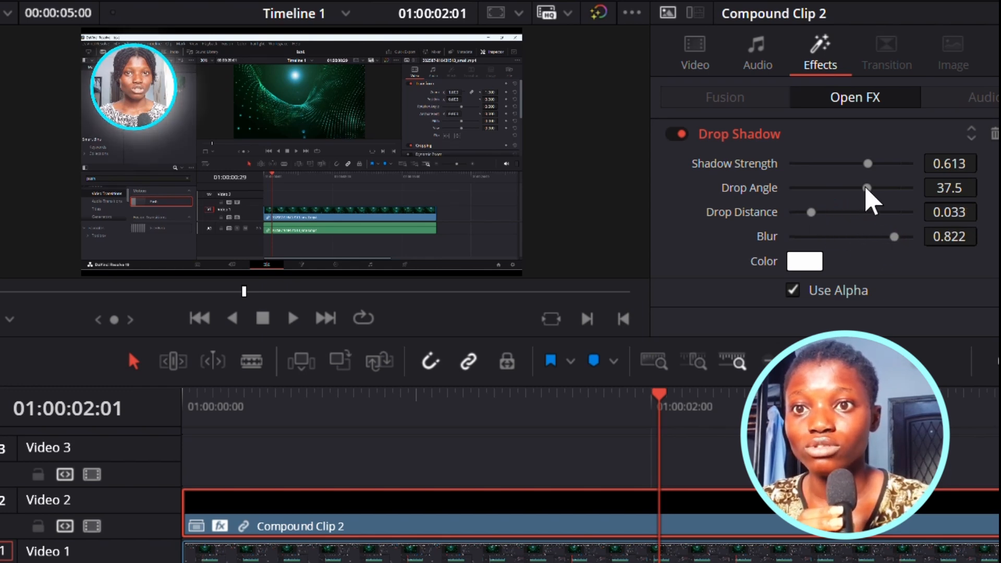
{"action": "left_click_drag", "start_coordinate": [878, 190], "coordinate": [857, 189]}
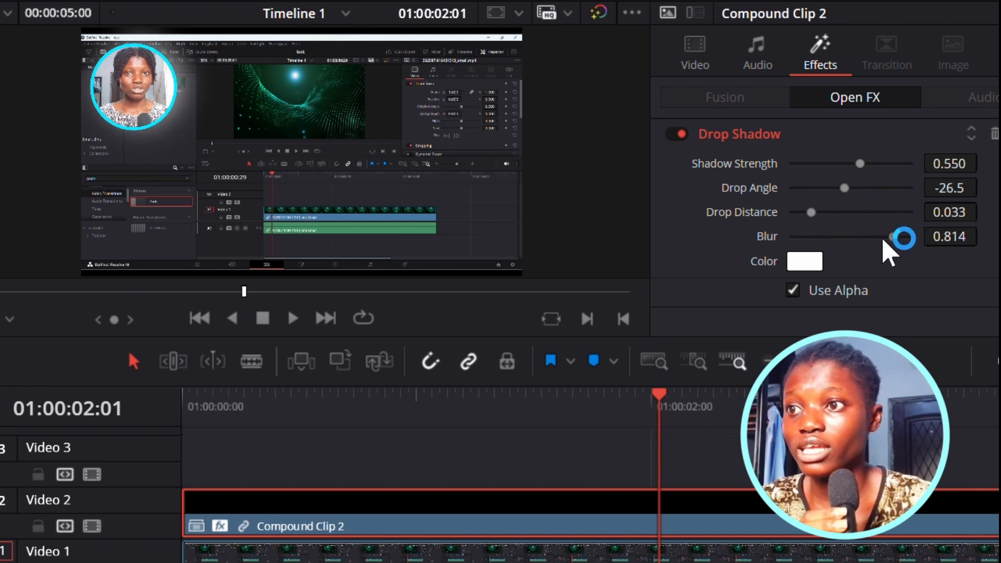
{"action": "left_click_drag", "start_coordinate": [884, 243], "coordinate": [875, 244]}
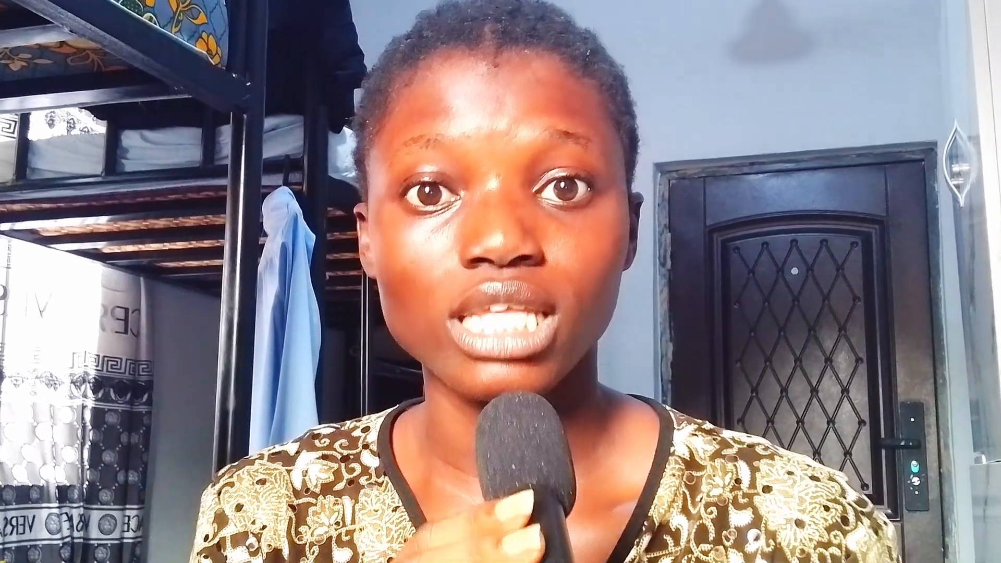